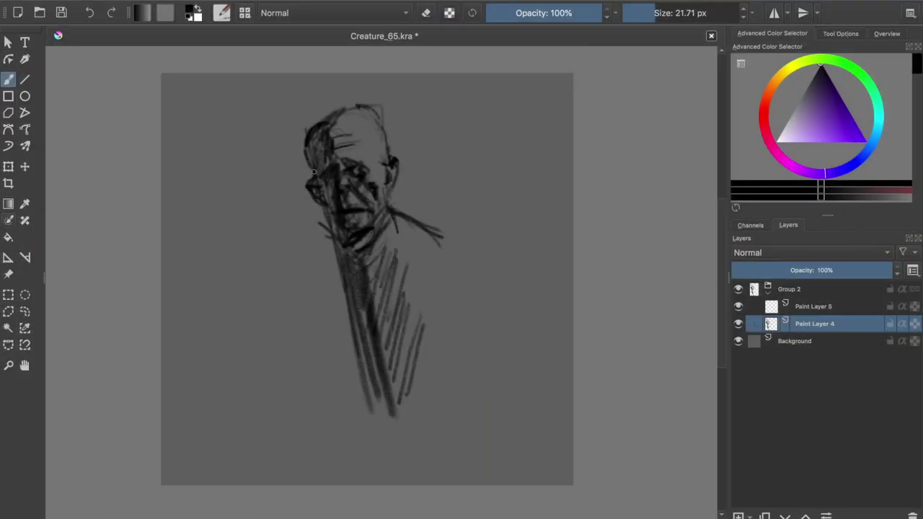
Step: Paint dark strokes down the left side of the head and around the chin on Paint Layer 4
left_click_drag(313, 171, 306, 150)
left_click_drag(322, 204, 338, 238)
Step: Darken the eyes, nose, mouth and right cheek, alternating eraser mode to clean stray strokes
key("e")
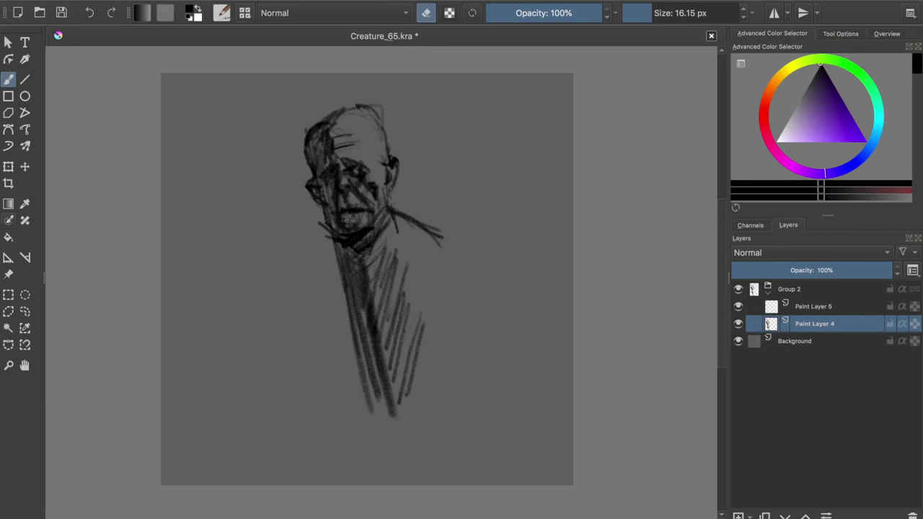
key("e")
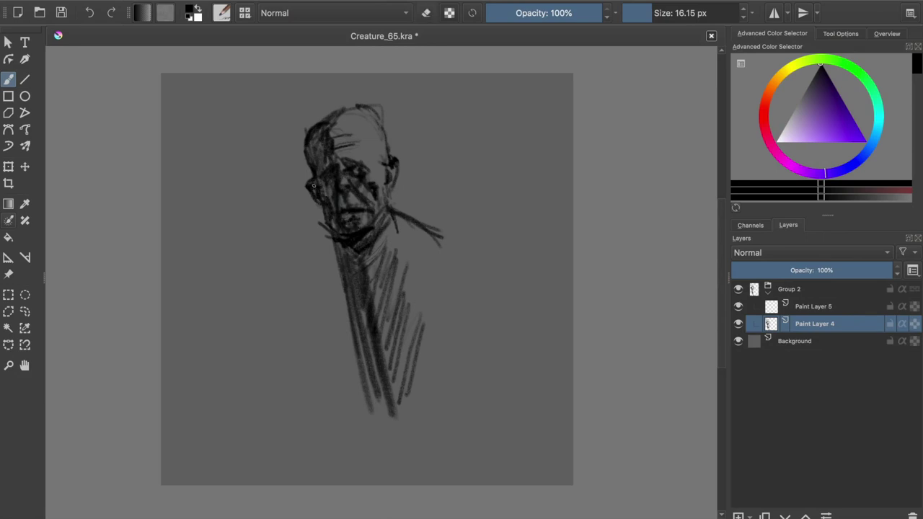
key("e")
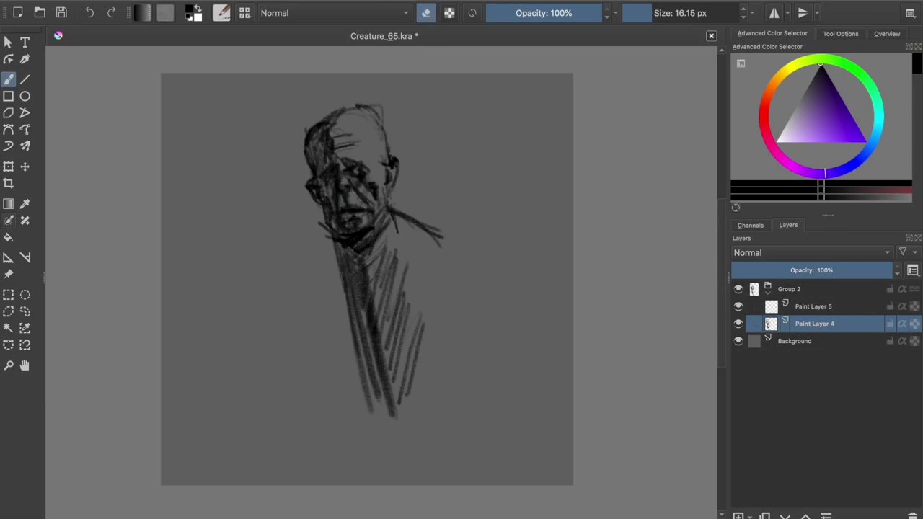
key("e")
key("e")
key("e")
key("e")
key("e")
key("e")
key("e")
key("e")
key("e")
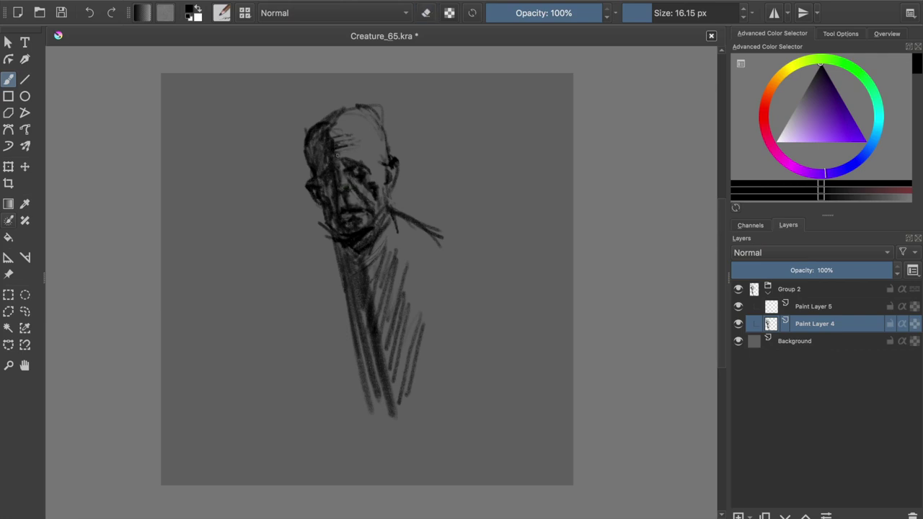
key("e")
key("e")
key("e")
key("e")
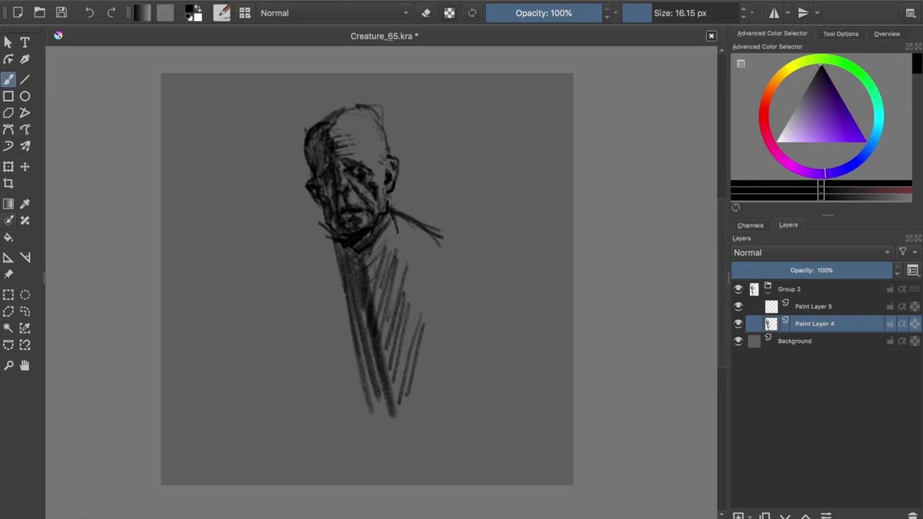
Step: Draw strokes along the right of the head and left of the torso, and save
left_click_drag(379, 108, 391, 153)
key("e")
key("e")
key("e")
key("ctrl+s")
key("e")
mouse_move(326, 232)
left_mouse_down()
mouse_move(321, 260)
mouse_move(333, 288)
left_mouse_up()
key("bracketright")
mouse_move(317, 256)
left_mouse_down()
mouse_move(353, 317)
mouse_move(350, 280)
left_mouse_up()
Step: Outline the right shoulder and hanging arm, and shade the lower torso with broad dark strokes
left_click_drag(420, 219, 489, 339)
left_click_drag(472, 305, 485, 474)
left_click_drag(375, 329, 360, 483)
key("bracketright")
left_click_drag(418, 310, 364, 472)
left_click_drag(422, 425, 382, 481)
left_click_drag(377, 240, 390, 476)
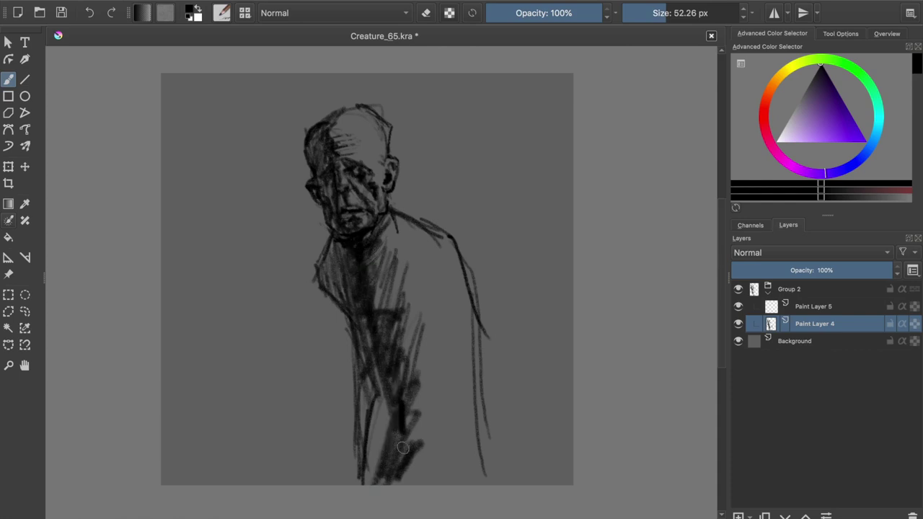
left_click_drag(404, 382, 372, 476)
key("bracketleft")
key("bracketleft")
left_click_drag(368, 389, 360, 483)
left_click_drag(346, 310, 350, 336)
Step: Hatch the collar and chest below the chin, erasing a few collar strokes
key("e")
key("e")
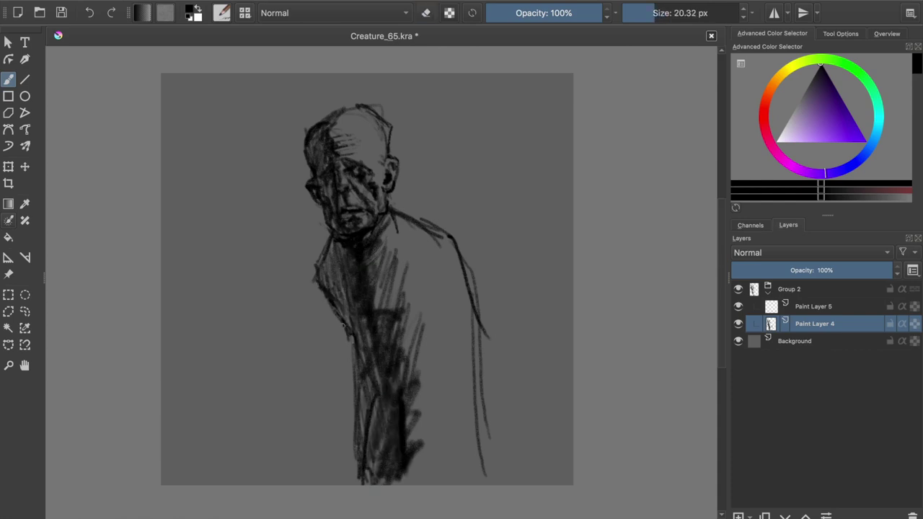
left_click_drag(333, 243, 317, 269)
left_click_drag(401, 229, 372, 285)
mouse_move(447, 216)
left_mouse_down()
mouse_move(393, 216)
mouse_move(393, 254)
left_mouse_up()
Step: Redraw and trim the collar hatching, saving the drawing
key("e")
key("e")
key("e")
mouse_move(386, 210)
left_mouse_down()
mouse_move(382, 252)
mouse_move(324, 252)
mouse_move(319, 268)
left_mouse_up()
key("e")
key("ctrl+s")
mouse_move(380, 231)
left_mouse_down()
mouse_move(375, 266)
mouse_move(389, 259)
left_mouse_up()
key("e")
left_click_drag(414, 224, 382, 281)
key("e")
key("ctrl+s")
Step: Paint dark hair across the top of the head with a slightly larger brush
key("bracketright")
left_click_drag(337, 112, 297, 157)
left_click_drag(389, 104, 311, 160)
key("ctrl+z")
key("ctrl+z")
left_click_drag(350, 101, 306, 148)
left_click_drag(388, 104, 357, 140)
left_click_drag(367, 119, 377, 163)
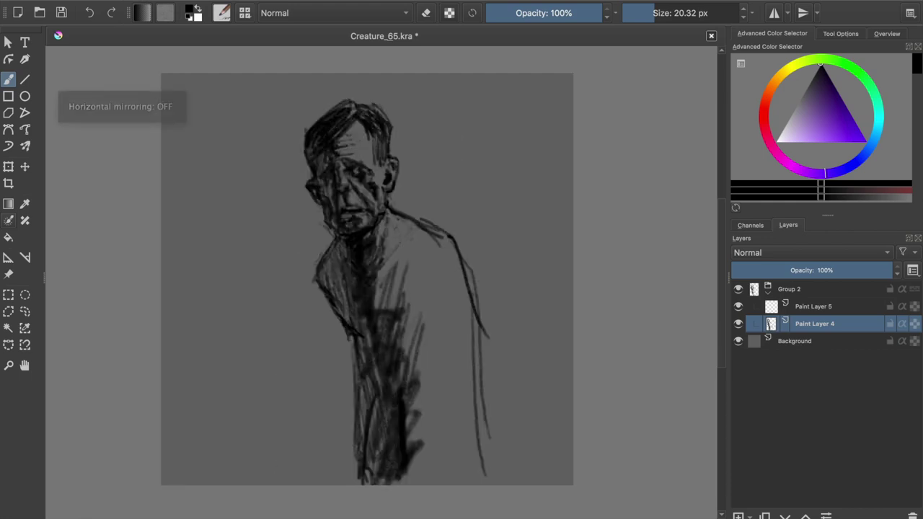
Step: Undo the hair, save, and freehand-select and nudge the upper-body strokes
key("ctrl+z")
key("ctrl+z")
key("ctrl+z")
key("e")
key("ctrl+s")
key("ctrl+r")
mouse_move(292, 267)
left_mouse_down()
mouse_move(391, 268)
mouse_move(387, 220)
left_mouse_up()
key("t")
key("ctrl+shift+a")
key("b")
key("e")
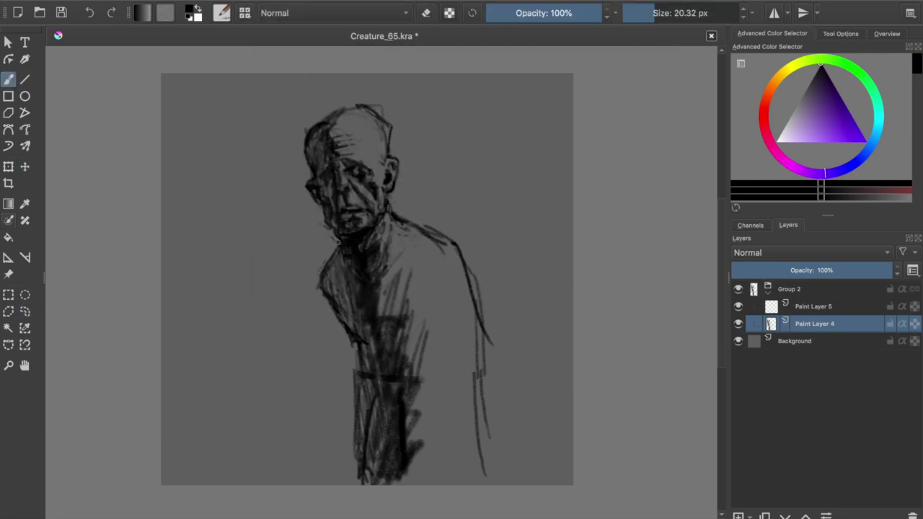
Step: Mirror the view to check the figure, then touch up strokes near the neck
key("e")
key("e")
key("e")
key("m")
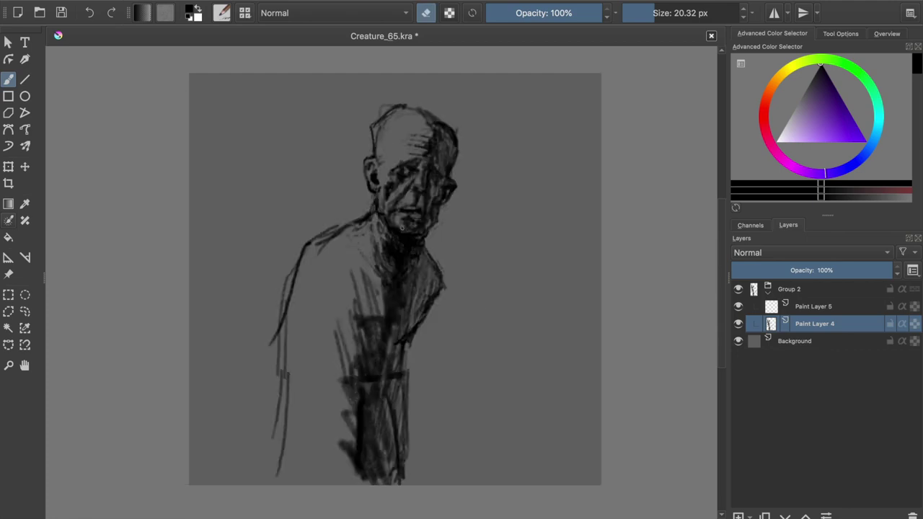
key("m")
key("e")
key("e")
key("e")
key("e")
key("ctrl+s")
mouse_move(392, 197)
left_mouse_down()
mouse_move(398, 218)
mouse_move(380, 243)
mouse_move(349, 245)
mouse_move(375, 238)
mouse_move(382, 247)
mouse_move(386, 212)
mouse_move(453, 240)
left_mouse_up()
key("e")
key("e")
key("e")
key("e")
key("ctrl+s")
key("e")
key("e")
key("ctrl+s")
key("e")
key("ctrl+s")
Step: Draw a shoulder line from neck to right arm and add crosswise chest strokes
left_click_drag(396, 223, 490, 288)
mouse_move(371, 332)
left_mouse_down()
mouse_move(432, 305)
mouse_move(440, 293)
left_mouse_up()
mouse_move(347, 329)
left_mouse_down()
mouse_move(414, 302)
mouse_move(331, 292)
left_mouse_up()
key("ctrl+s")
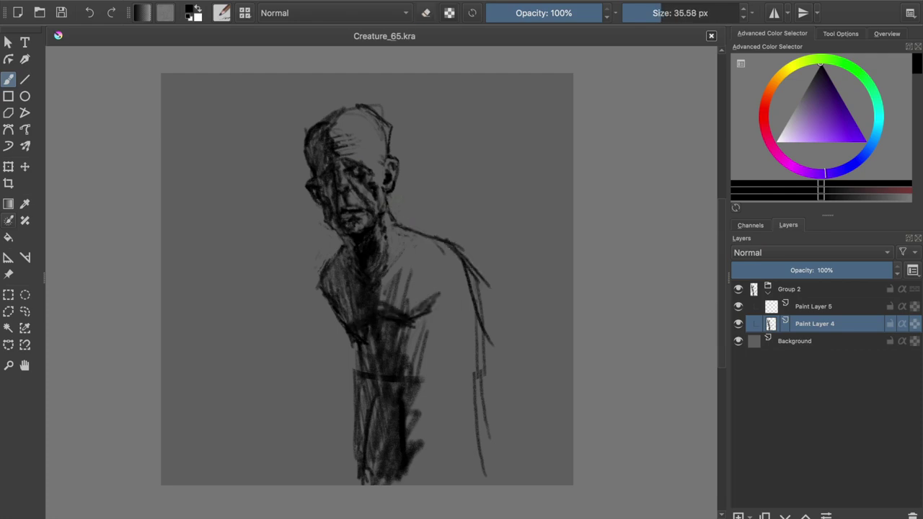
left_click_drag(396, 276, 410, 273)
Step: Erase and redraw the lower torso's left edge as a dark line, checking in mirror view
key("e")
left_click_drag(367, 368, 364, 439)
left_click_drag(359, 339, 368, 468)
key("e")
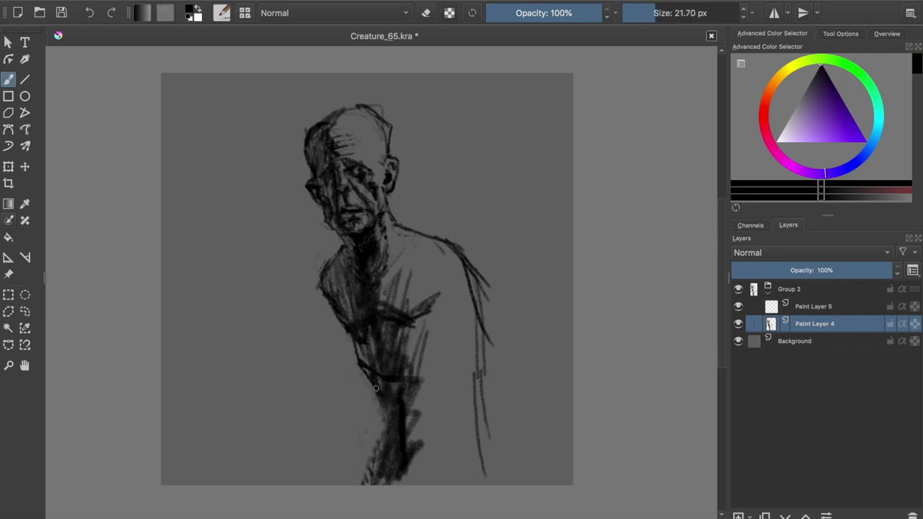
left_click_drag(377, 388, 365, 469)
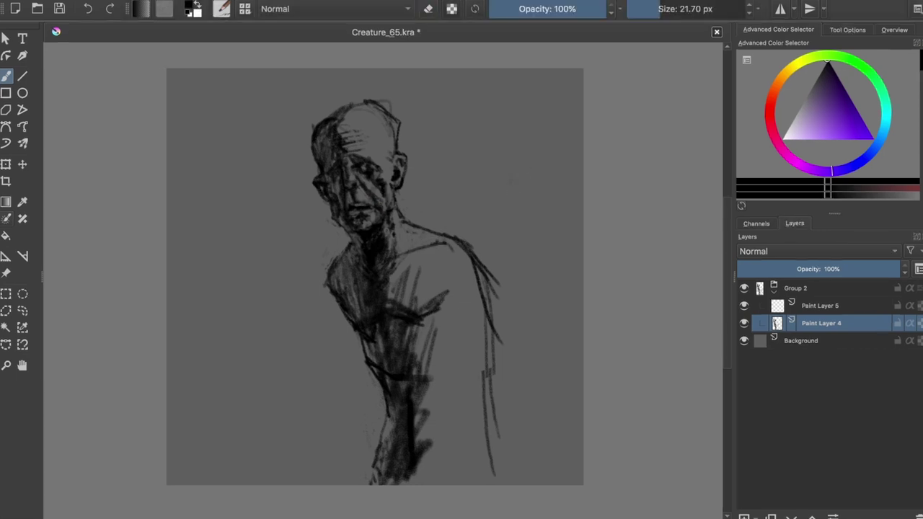
key("m")
key("ctrl+s")
Step: Lasso-select the head and shift it about 20 px right
key("m")
left_click(22, 310)
mouse_move(349, 231)
left_mouse_down()
mouse_move(420, 145)
mouse_move(348, 231)
left_mouse_up()
key("t")
left_click_drag(377, 170, 392, 173)
key("ctrl+shift+a")
key("b")
Step: Lighten the neck lines with the eraser, mirroring the view and saving
key("e")
key("e")
mouse_move(393, 215)
left_mouse_down()
mouse_move(401, 202)
mouse_move(417, 229)
left_mouse_up()
key("e")
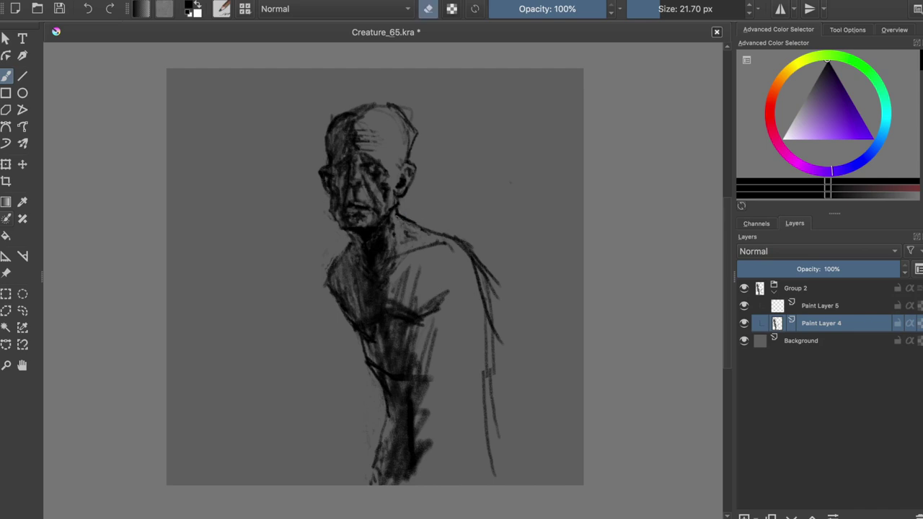
key("e")
key("m")
key("ctrl+s")
mouse_move(383, 256)
left_mouse_down()
mouse_move(382, 243)
mouse_move(372, 260)
left_mouse_up()
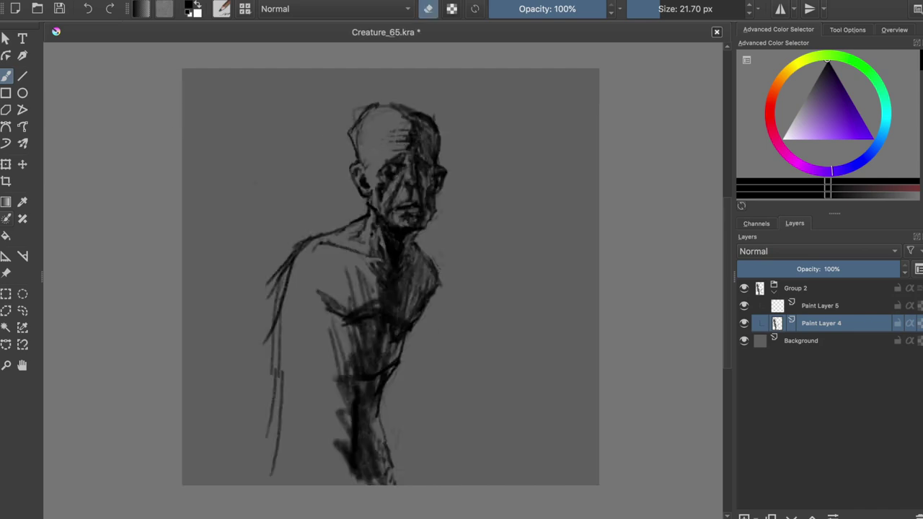
key("e")
Step: Sketch lines across the chest, lighten the left shoulder, and draw long strokes down the left arm
mouse_move(303, 288)
left_mouse_down()
mouse_move(361, 256)
mouse_move(364, 285)
left_mouse_up()
key("e")
left_click_drag(301, 244, 235, 371)
key("e")
left_click_drag(298, 295, 242, 404)
left_click_drag(242, 350, 217, 472)
left_click_drag(260, 382, 256, 479)
left_click_drag(229, 418, 220, 484)
Step: Mirror the view, add a shoulder stroke and dark chest strokes, and save
key("m")
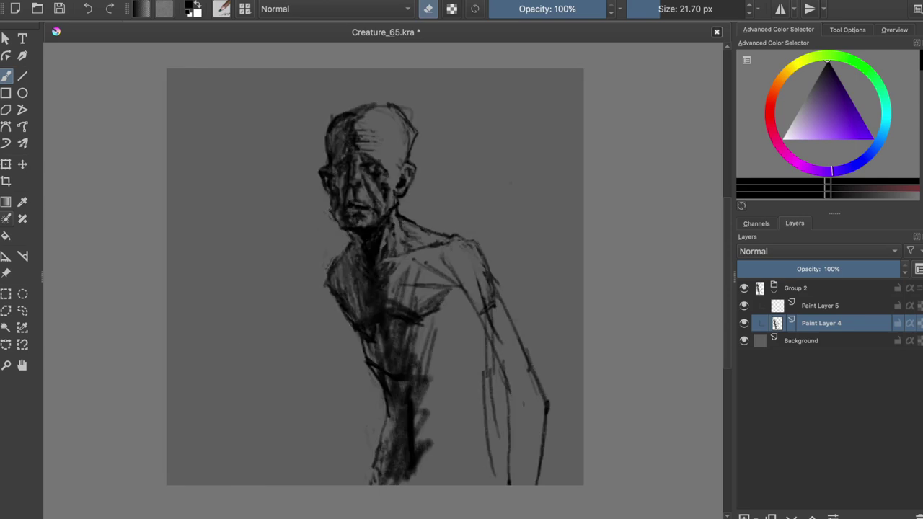
left_click_drag(469, 287, 493, 310)
key("e")
key("e")
mouse_move(344, 308)
left_mouse_down()
mouse_move(371, 361)
mouse_move(410, 358)
left_mouse_up()
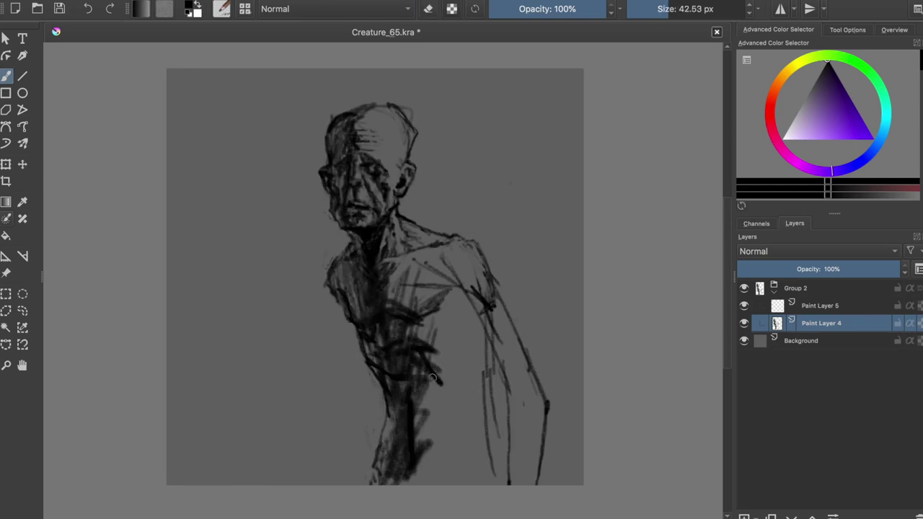
left_click_drag(360, 296, 342, 295)
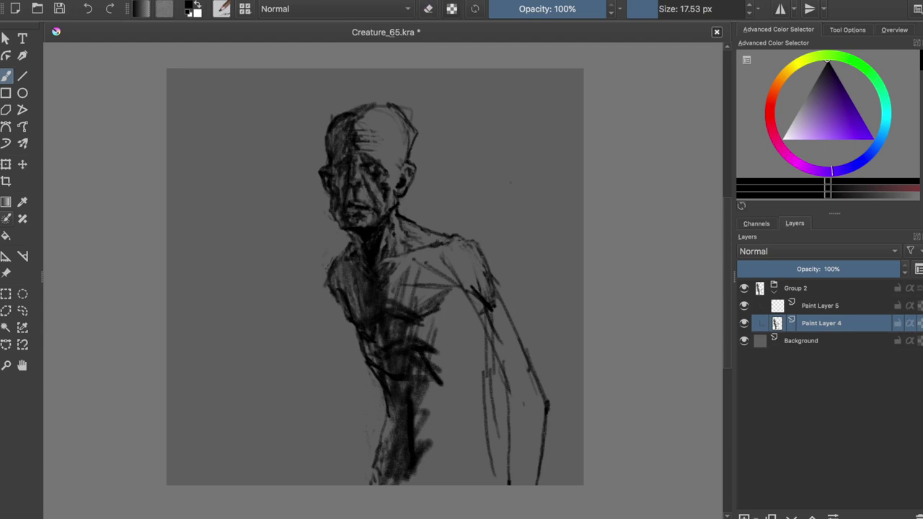
key("e")
key("ctrl+s")
key("e")
Step: Add dark torso strokes and a stroke along the right arm, lightening near the shoulder
key("bracketright")
mouse_move(425, 317)
left_mouse_down()
mouse_move(468, 292)
mouse_move(490, 357)
left_mouse_up()
key("bracketleft")
key("bracketleft")
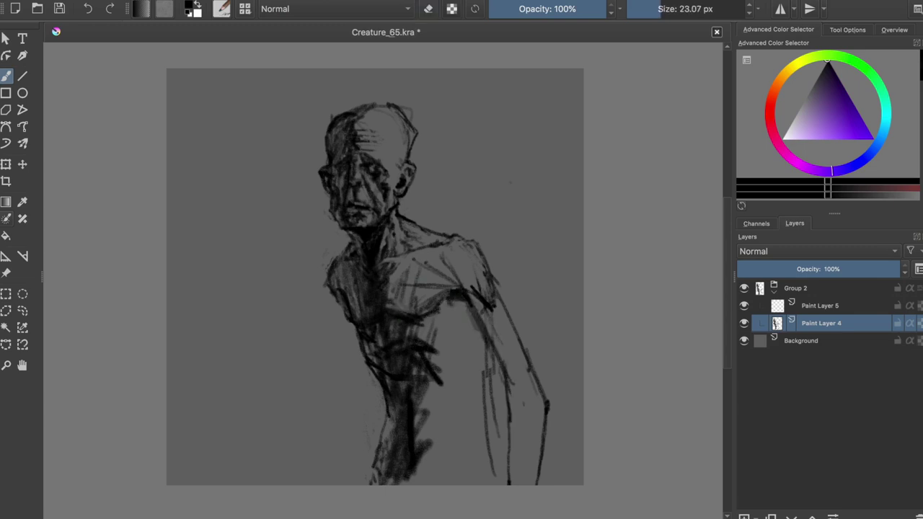
left_click_drag(512, 317, 537, 400)
key("e")
left_click_drag(484, 299, 509, 369)
Step: Darken the right arm with contour strokes and shade the shoulder area
key("e")
mouse_move(512, 381)
left_mouse_down()
mouse_move(522, 436)
mouse_move(513, 485)
left_mouse_up()
left_click_drag(523, 398, 529, 483)
left_click_drag(519, 351, 508, 481)
left_click_drag(479, 304, 507, 359)
left_click_drag(444, 245, 483, 295)
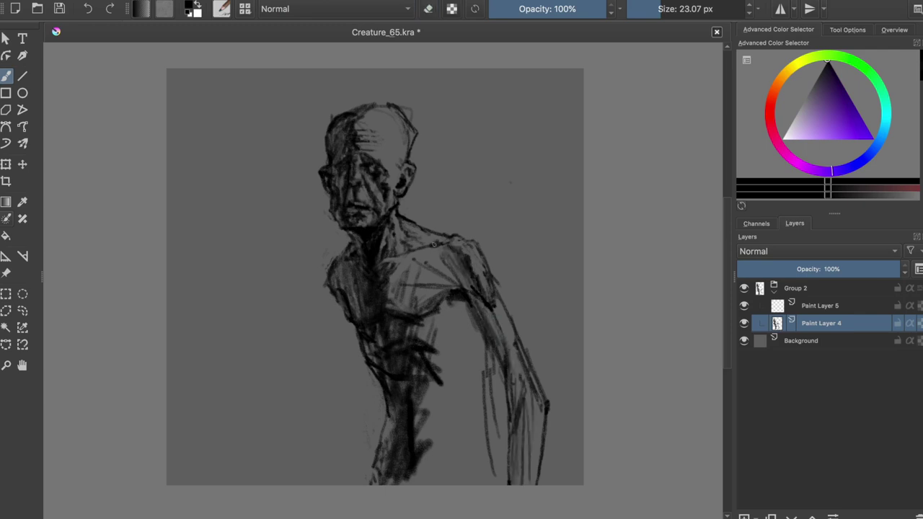
Step: Hatch dark strokes across the chest and upper chest with a slightly larger brush
key("bracketright")
left_click_drag(391, 266, 394, 302)
mouse_move(389, 310)
left_mouse_down()
mouse_move(437, 279)
mouse_move(423, 257)
left_mouse_up()
mouse_move(424, 285)
left_mouse_down()
mouse_move(445, 272)
mouse_move(395, 264)
left_mouse_up()
left_click_drag(424, 258, 384, 303)
Step: Erase some chest strokes and reshade the chest darker, mirroring the view to check
key("m")
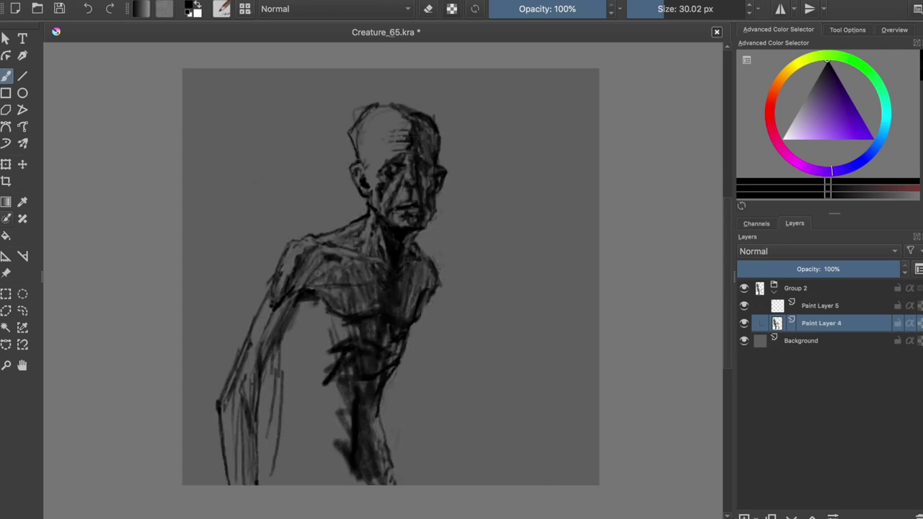
key("e")
mouse_move(375, 324)
left_mouse_down()
mouse_move(336, 349)
mouse_move(310, 298)
mouse_move(278, 325)
left_mouse_up()
key("e")
key("e")
key("m")
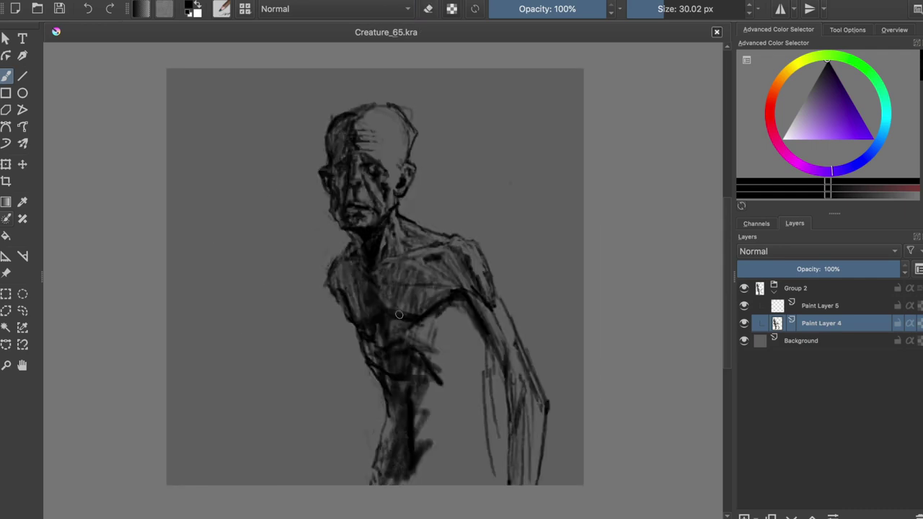
key("e")
mouse_move(382, 267)
left_mouse_down()
mouse_move(412, 282)
mouse_move(379, 317)
mouse_move(389, 283)
mouse_move(390, 318)
mouse_move(389, 289)
mouse_move(425, 315)
mouse_move(409, 276)
left_mouse_up()
Step: In mirrored view, erase the left arm strokes and redraw dark lines along the arm
key("e")
key("e")
key("m")
key("e")
left_click_drag(275, 339, 278, 433)
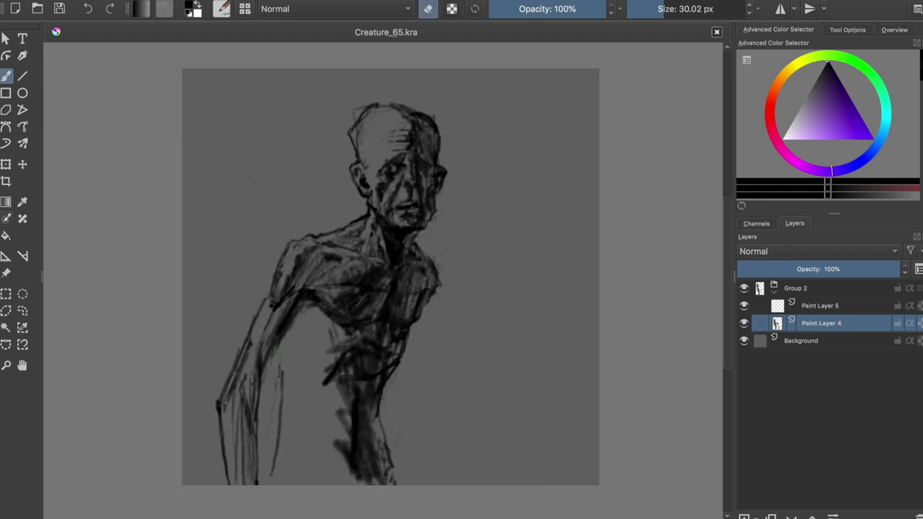
left_click_drag(282, 371, 280, 436)
key("e")
mouse_move(283, 340)
left_mouse_down()
mouse_move(288, 400)
mouse_move(333, 386)
left_mouse_up()
Step: Paint rib strokes on the side, sketch the hip curve and leg line, and darken the torso
left_click_drag(328, 322, 317, 383)
mouse_move(317, 307)
left_mouse_down()
mouse_move(306, 345)
mouse_move(321, 363)
left_mouse_up()
left_click_drag(302, 301, 292, 343)
left_click_drag(317, 317, 300, 378)
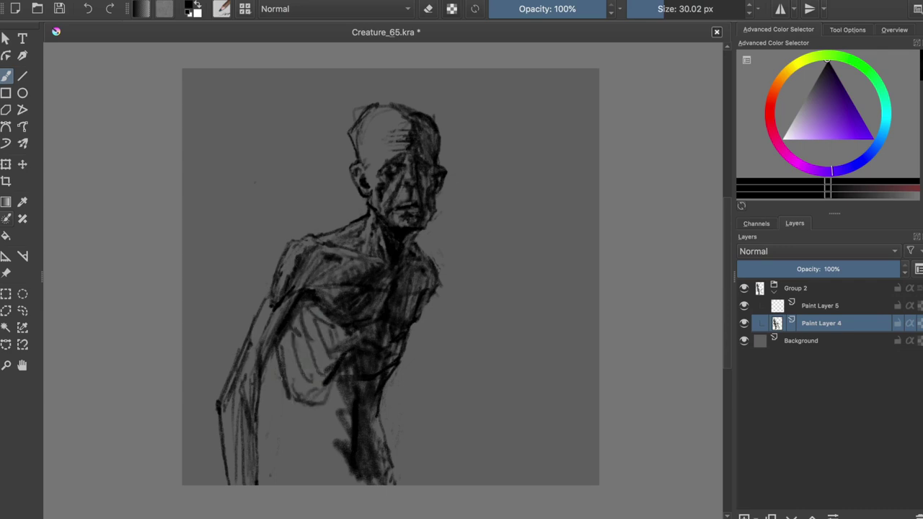
left_click_drag(283, 431, 332, 453)
left_click_drag(337, 408, 331, 457)
left_click_drag(283, 431, 275, 485)
mouse_move(401, 345)
left_mouse_down()
mouse_move(312, 395)
mouse_move(332, 389)
left_mouse_up()
Step: Erase part of the lower torso strokes and rehatch it, checking in mirrored view
key("m")
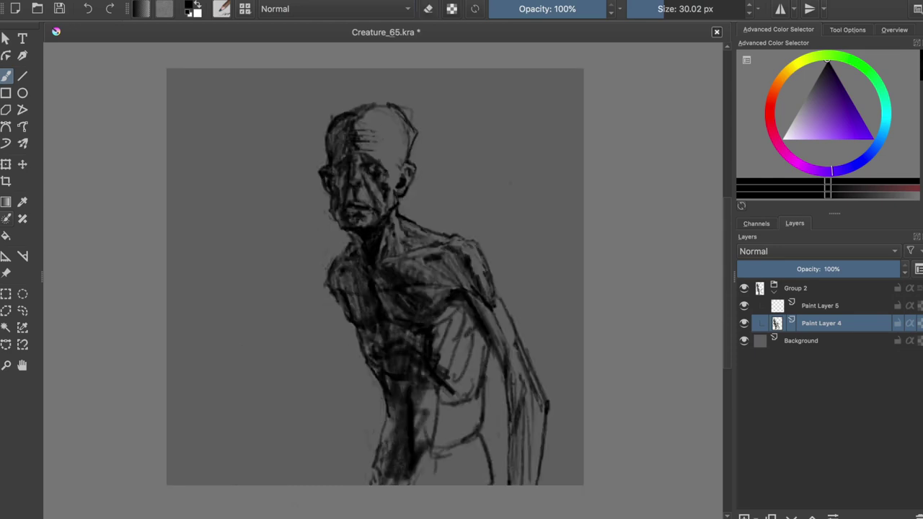
key("e")
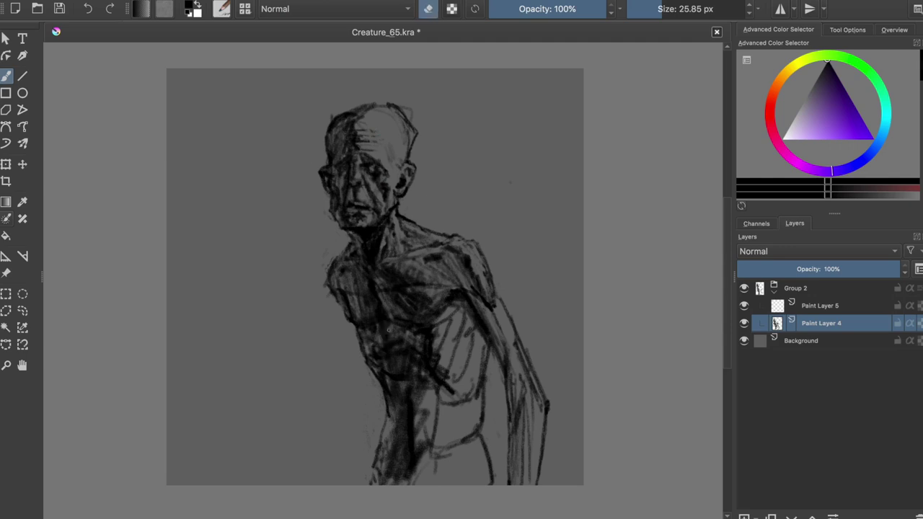
mouse_move(390, 350)
left_mouse_down()
mouse_move(398, 361)
mouse_move(395, 413)
left_mouse_up()
left_click_drag(395, 375, 408, 434)
key("e")
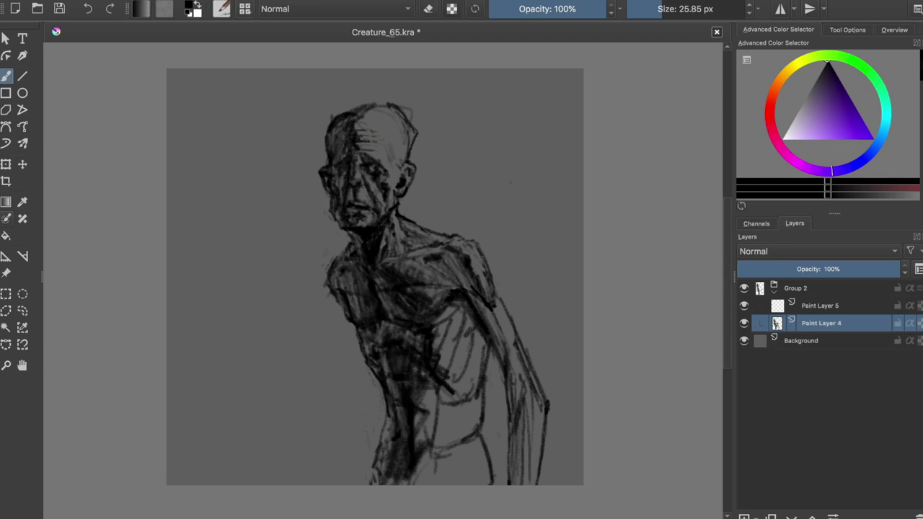
left_click_drag(413, 395, 422, 479)
mouse_move(433, 411)
left_mouse_down()
mouse_move(454, 468)
mouse_move(470, 425)
left_mouse_up()
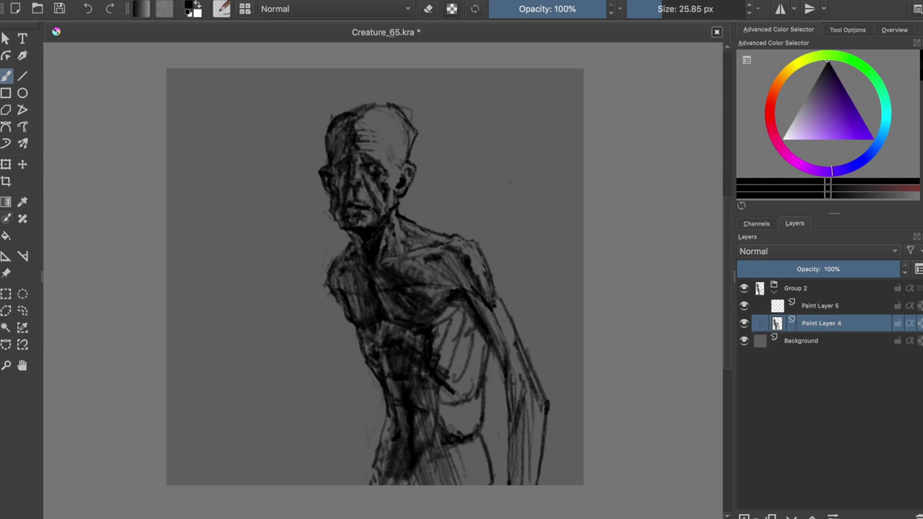
key("m")
Step: Touch up and erase small marks on the figure, saving before and after
key("ctrl+s")
left_click_drag(333, 318, 343, 343)
key("ctrl+z")
left_click_drag(296, 303, 290, 325)
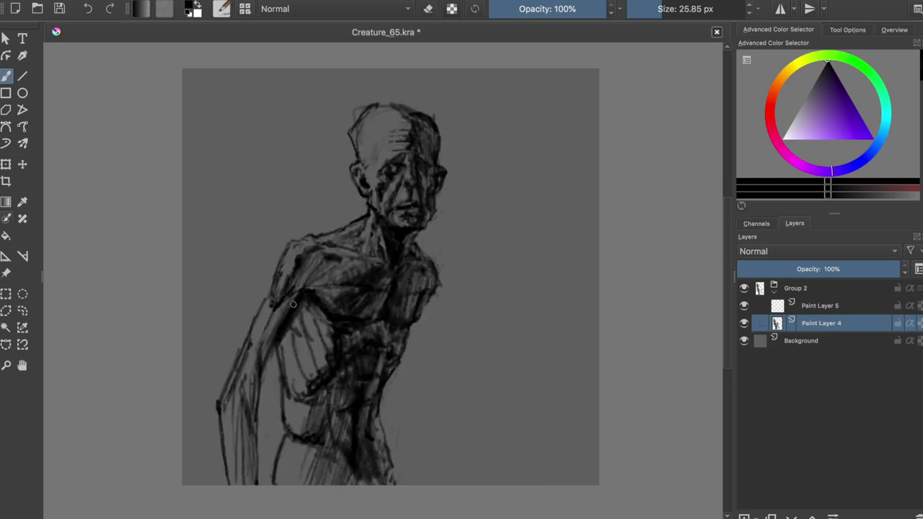
key("e")
key("e")
key("e")
key("ctrl+s")
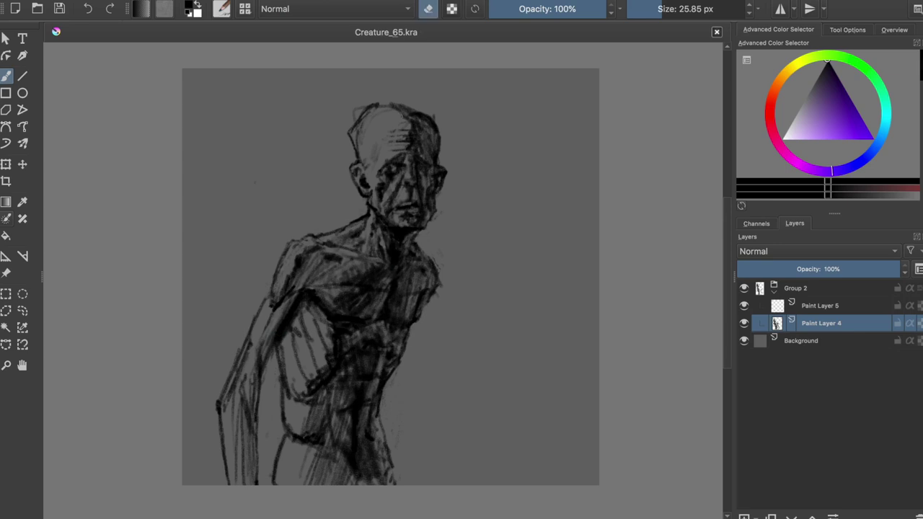
Step: In mirrored view, darken the arm edge with extended dark strokes, redoing one stroke
key("m")
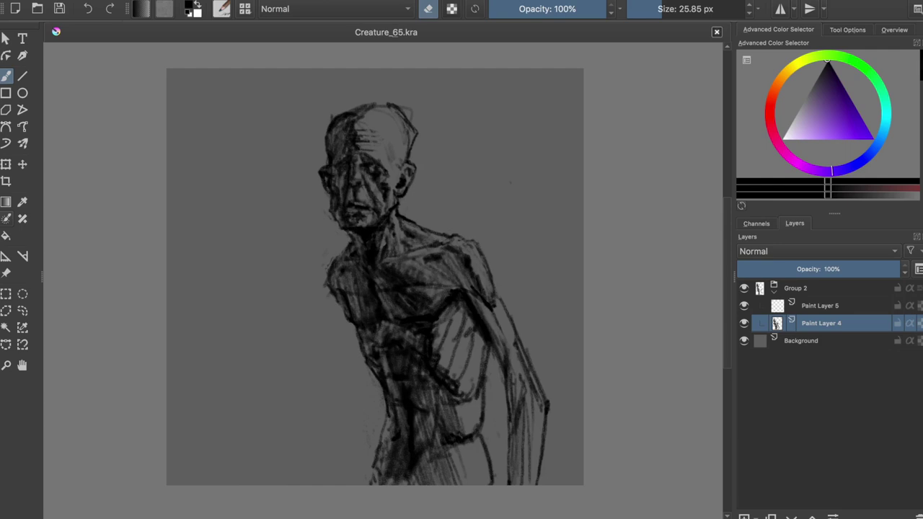
key("e")
mouse_move(503, 365)
left_mouse_down()
mouse_move(465, 306)
mouse_move(473, 296)
left_mouse_up()
key("e")
key("e")
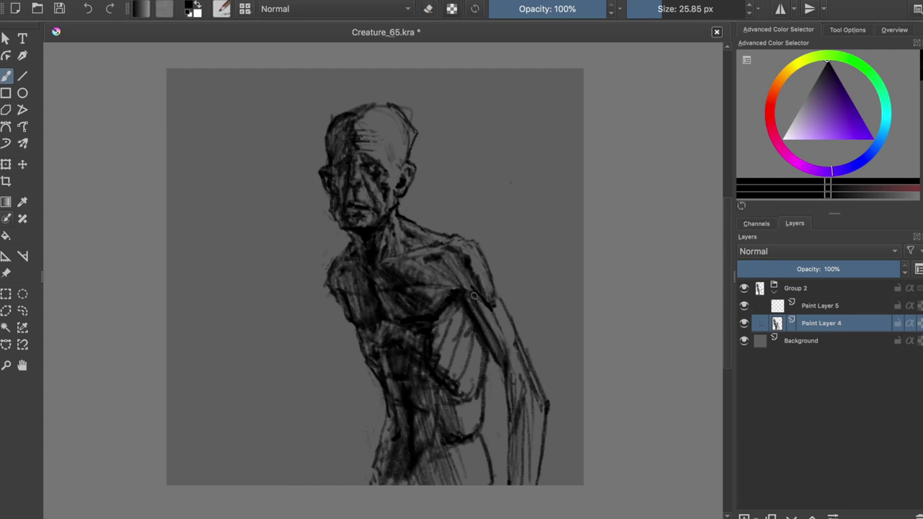
left_click_drag(496, 339, 501, 329)
left_click_drag(505, 376, 510, 483)
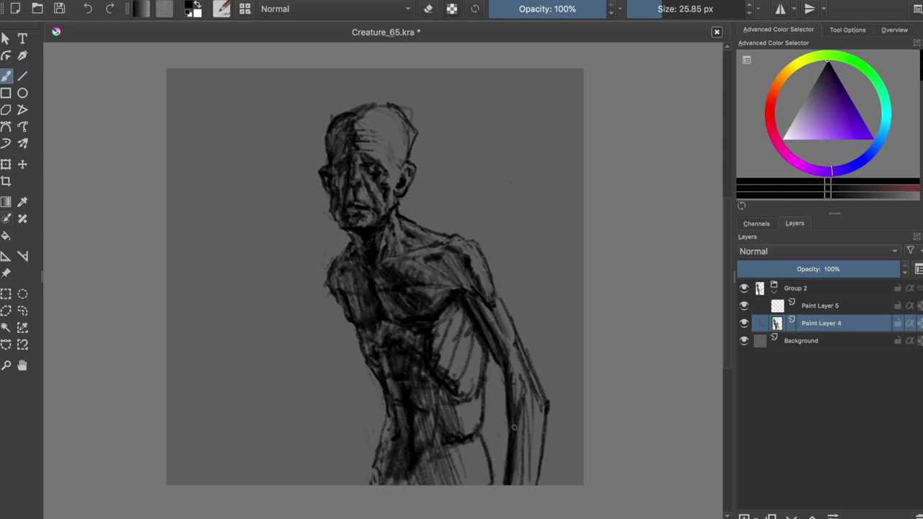
key("e")
key("e")
mouse_move(509, 379)
left_mouse_down()
mouse_move(512, 483)
mouse_move(508, 376)
left_mouse_up()
key("e")
key("e")
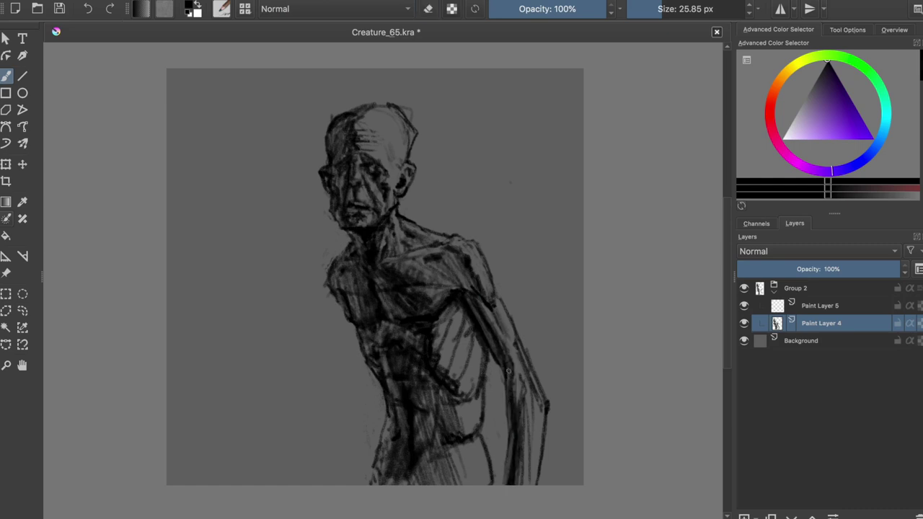
key("m")
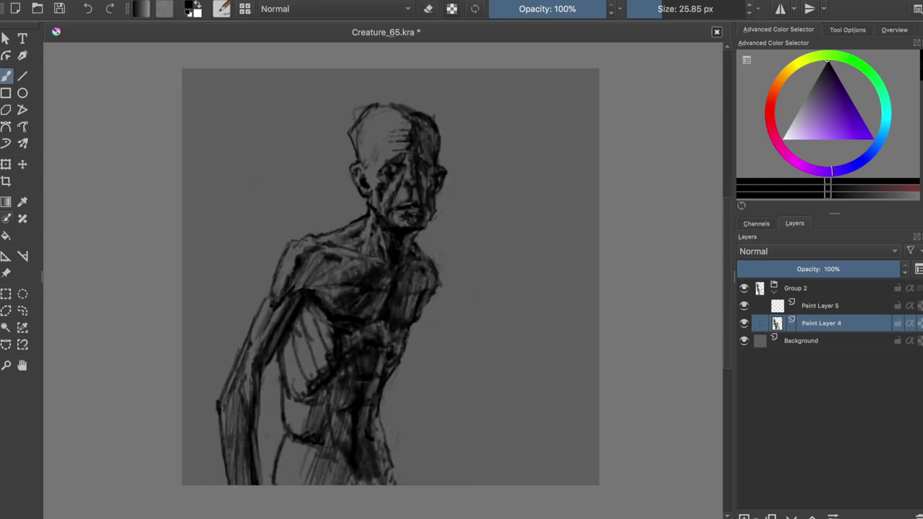
Step: Hatch the lower and middle torso, lightening some strokes with the eraser
left_click_drag(331, 380, 296, 483)
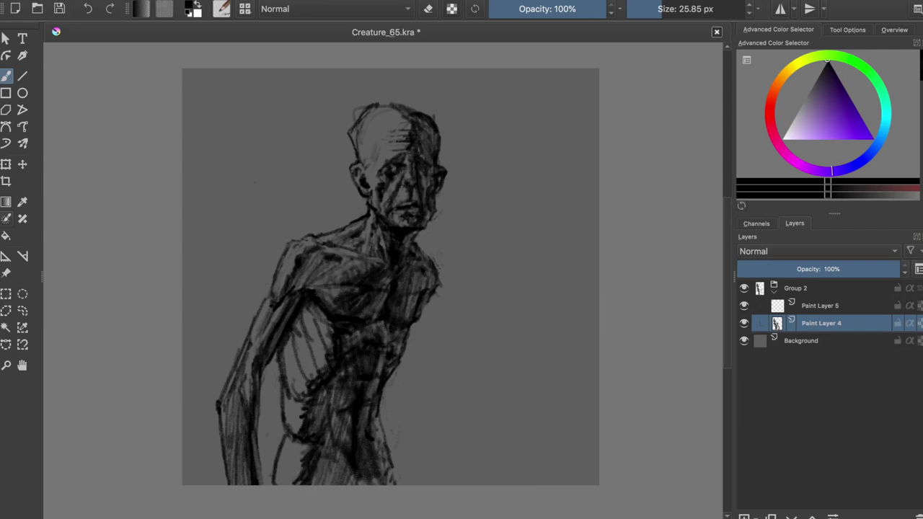
mouse_move(337, 371)
left_mouse_down()
mouse_move(313, 377)
mouse_move(331, 328)
mouse_move(297, 379)
left_mouse_up()
key("e")
key("e")
key("e")
key("e")
left_click_drag(333, 316, 317, 329)
key("e")
key("e")
left_click_drag(317, 367, 294, 378)
key("e")
key("e")
Step: Add dark strokes on the figure's right side and move the hip line further right
key("e")
key("m")
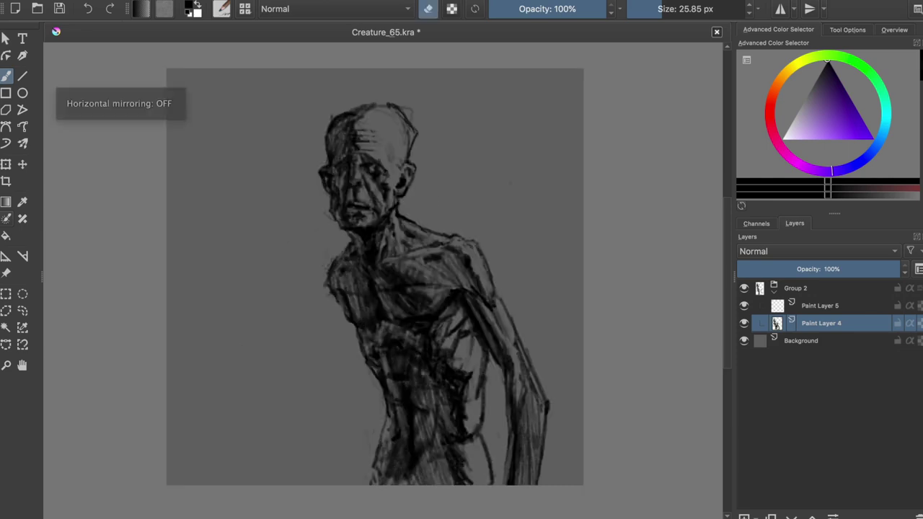
key("e")
left_click_drag(462, 322, 468, 431)
mouse_move(479, 356)
left_mouse_down()
mouse_move(481, 426)
mouse_move(500, 485)
left_mouse_up()
key("e")
mouse_move(483, 439)
left_mouse_down()
mouse_move(493, 476)
mouse_move(465, 479)
left_mouse_up()
key("e")
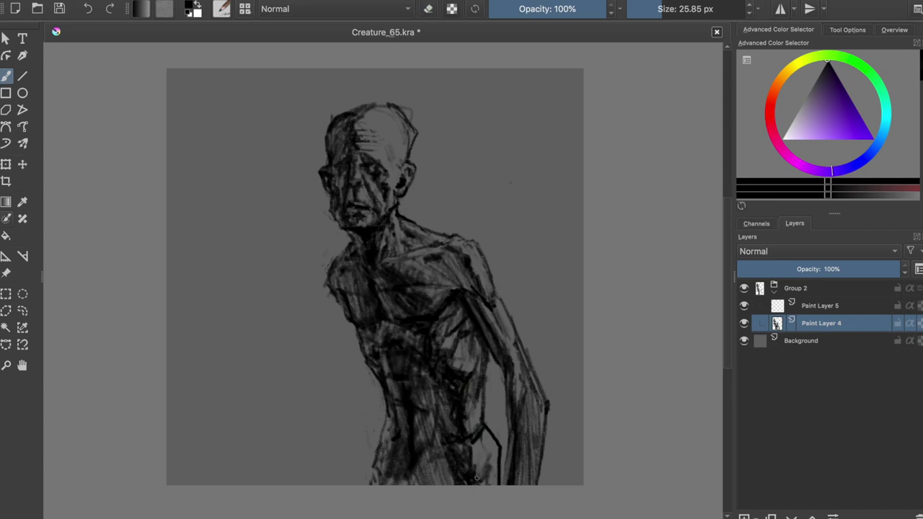
left_click_drag(441, 437, 418, 485)
Step: Add a dark abdomen stroke, unmirror the view and save
key("e")
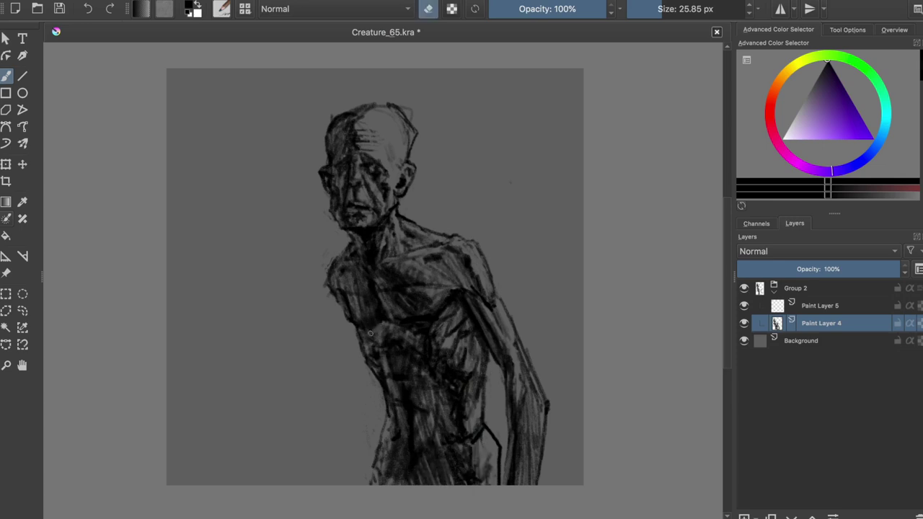
key("e")
left_click_drag(376, 322, 400, 331)
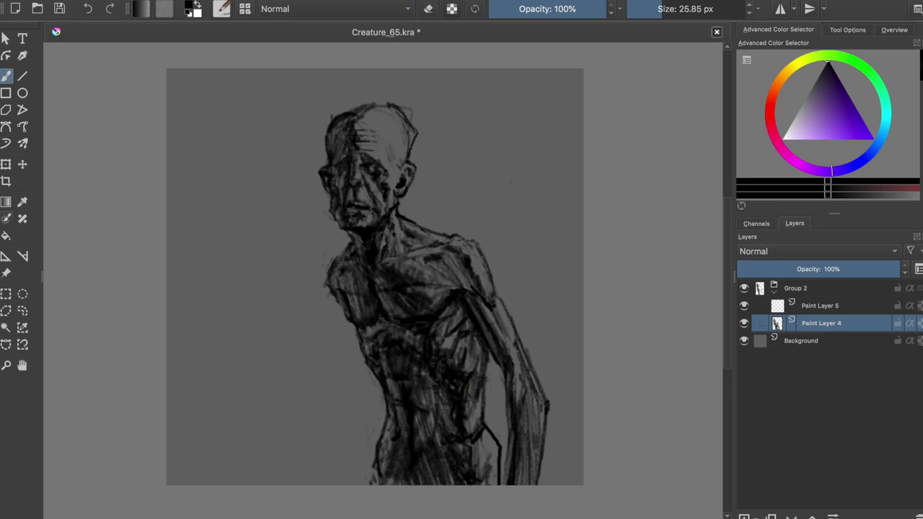
key("m")
key("ctrl+s")
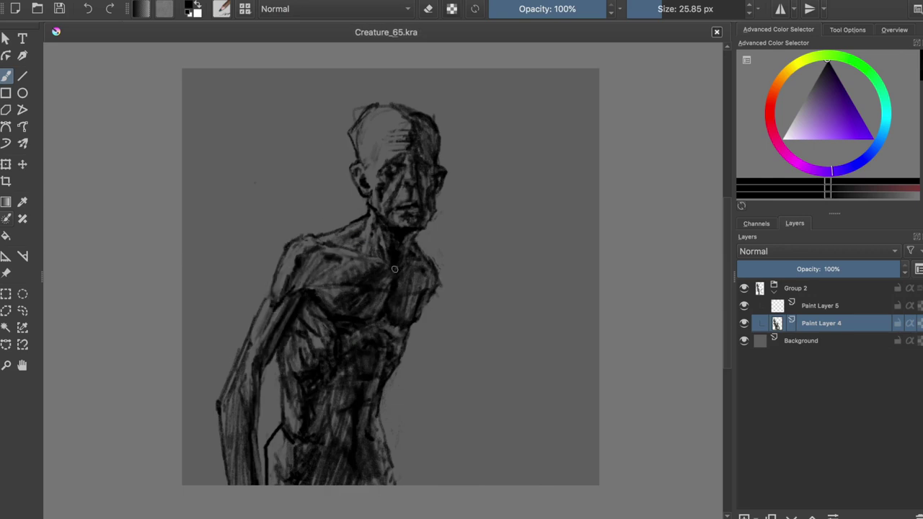
Step: Rotate the whole sketch layer slightly with the transform tool
key("ctrl+t")
left_click_drag(528, 121, 534, 109)
key("Return")
scroll(484, 152, "down", 2)
scroll(438, 195, "up", 2)
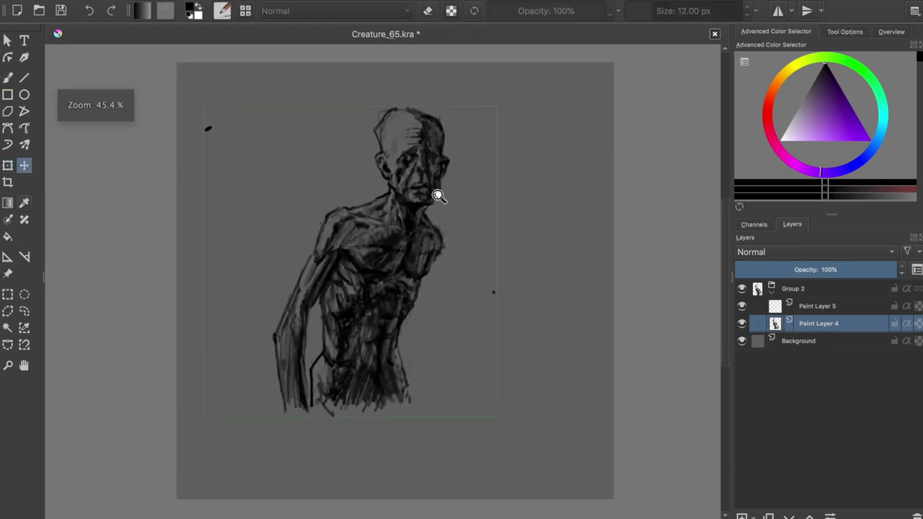
Step: Lasso the lower body, delete it, and clear the selection
key("e")
left_click_drag(459, 232, 447, 303)
key("Delete")
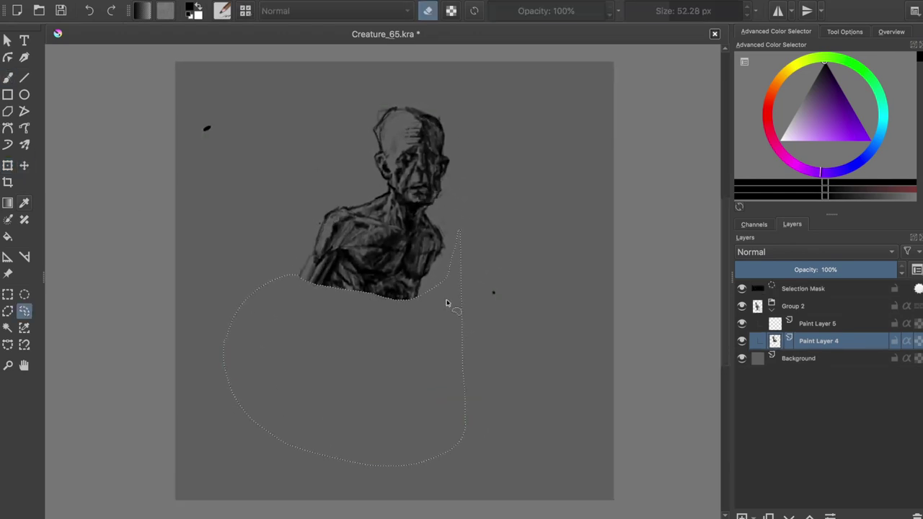
key("ctrl+shift+a")
Step: Soft-erase the lower chest and shoulders with a large brush so they fade out
key("b")
left_click_drag(303, 278, 411, 288)
left_click_drag(324, 216, 375, 282)
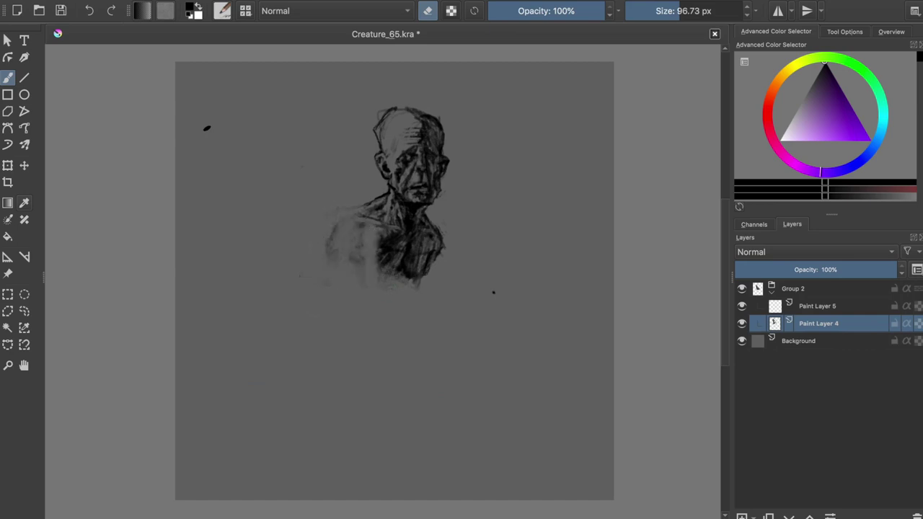
left_click_drag(432, 285, 382, 249)
left_click_drag(440, 252, 378, 232)
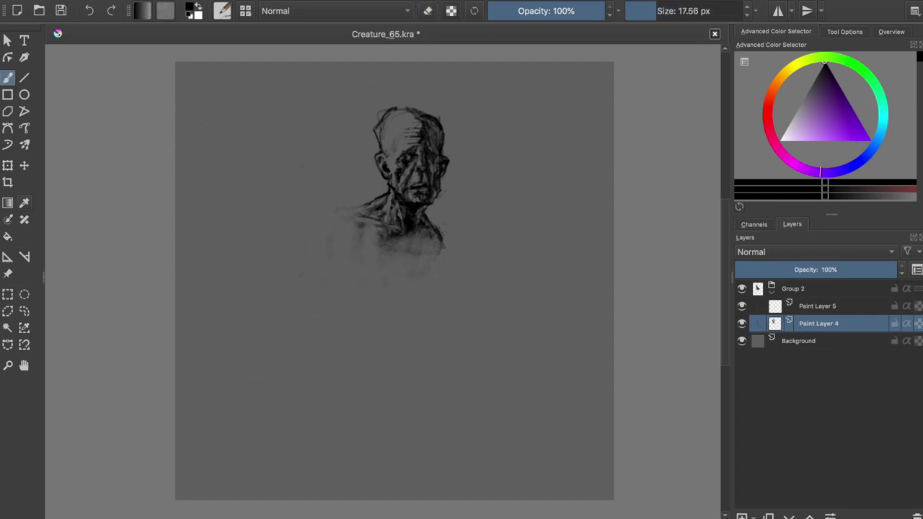
Step: Reshape the neck and shoulders with a transform, then save
key("ctrl+t")
mouse_move(391, 323)
left_mouse_down()
mouse_move(501, 173)
mouse_move(474, 223)
left_mouse_up()
key("Return")
key("b")
key("ctrl+s")
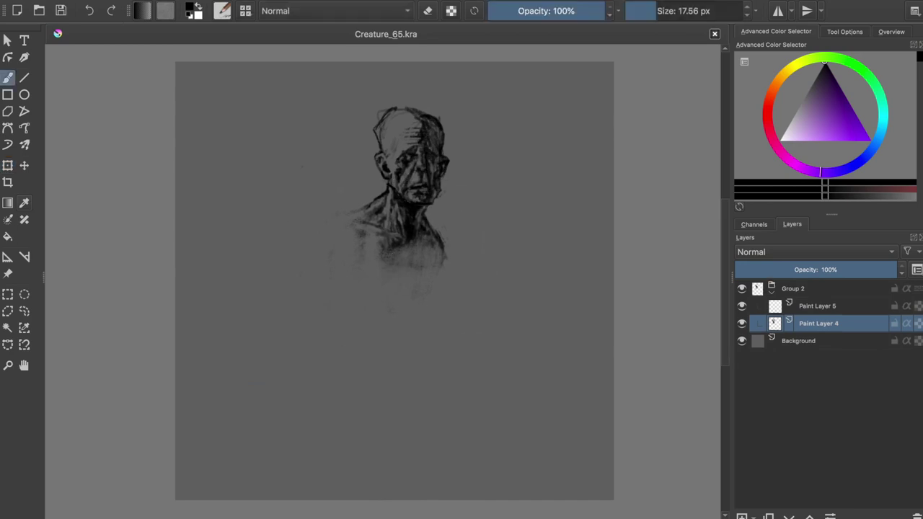
Step: Erase the old left shoulder line and redraw it further right
key("e")
key("e")
mouse_move(367, 203)
left_mouse_down()
mouse_move(328, 218)
mouse_move(319, 264)
mouse_move(363, 232)
mouse_move(397, 277)
mouse_move(431, 261)
left_mouse_up()
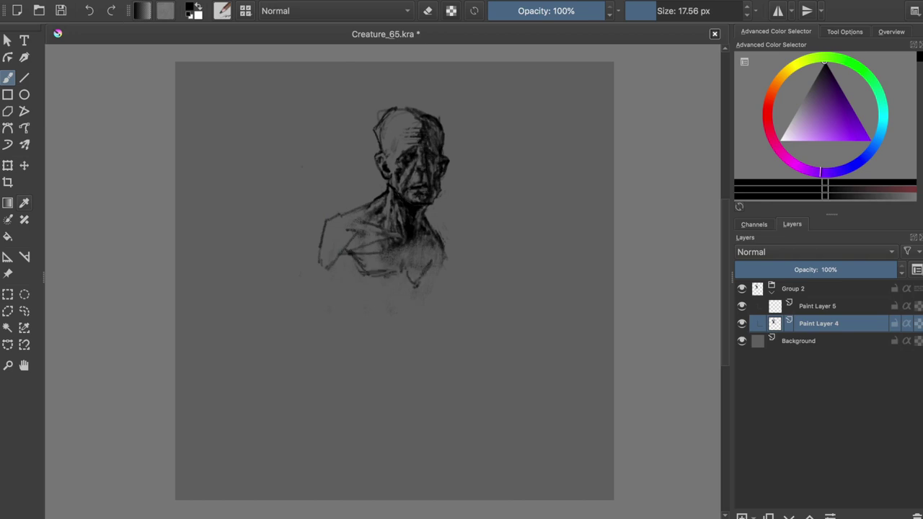
key("e")
left_click_drag(326, 221, 322, 264)
key("e")
left_click_drag(328, 218, 330, 281)
key("ctrl+z")
key("ctrl+z")
key("e")
key("e")
Step: Draw long arm and torso lines down from the shoulders, plus the chest line
left_click_drag(333, 249, 351, 333)
mouse_move(365, 262)
left_mouse_down()
mouse_move(377, 333)
mouse_move(414, 429)
left_mouse_up()
left_click_drag(383, 336, 431, 415)
left_click_drag(363, 273, 388, 283)
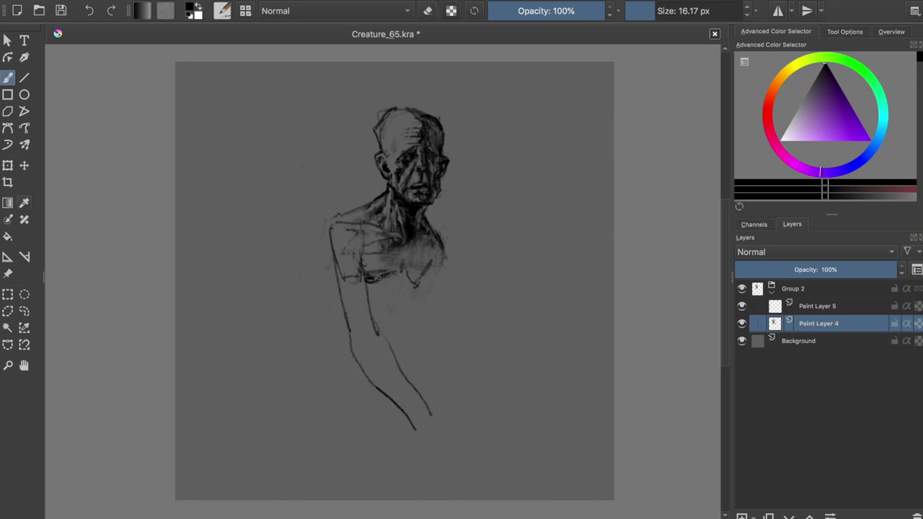
left_click_drag(333, 218, 323, 326)
left_click_drag(375, 295, 401, 297)
left_click_drag(330, 325, 326, 368)
mouse_move(415, 284)
left_mouse_down()
mouse_move(404, 306)
mouse_move(408, 371)
left_mouse_up()
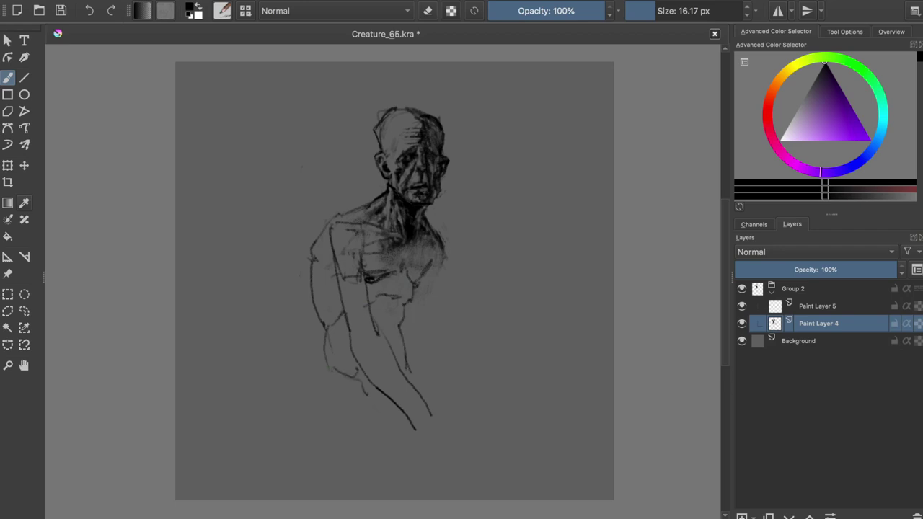
Step: Add pencil strokes on the lower torso and lighten some shoulder lines
left_click_drag(410, 332, 378, 387)
left_click_drag(346, 302, 381, 394)
left_click_drag(400, 321, 375, 363)
key("e")
left_click_drag(337, 257, 368, 289)
key("e")
Step: Build dark charcoal strokes on the chest, left torso and shoulder
left_click_drag(367, 238, 366, 283)
left_click_drag(349, 248, 338, 279)
left_click_drag(351, 261, 336, 323)
left_click_drag(360, 353, 368, 258)
key("e")
key("e")
key("e")
mouse_move(331, 218)
left_mouse_down()
mouse_move(359, 234)
mouse_move(361, 219)
left_mouse_up()
key("e")
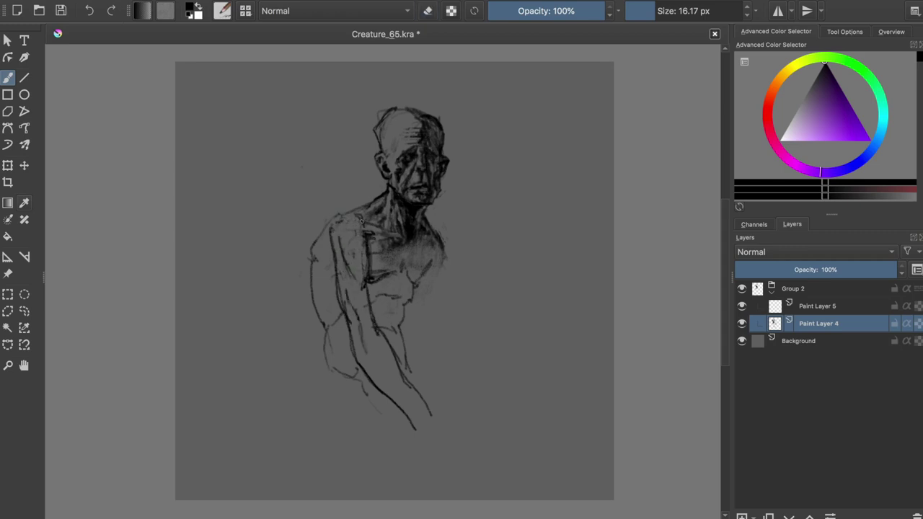
Step: In mirrored view, adjust small chest strokes, add a faint upper-arm line and collar stroke
key("m")
key("m")
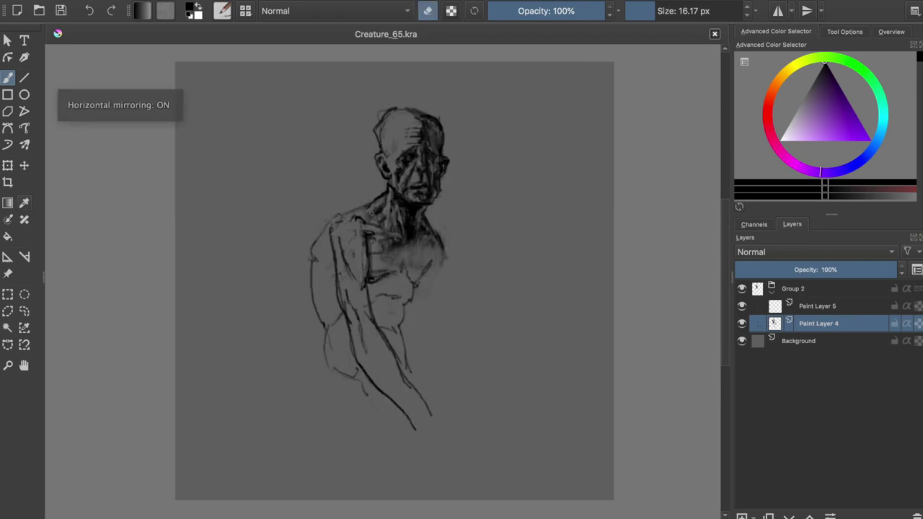
left_click_drag(367, 236, 366, 261)
key("e")
left_click_drag(353, 214, 365, 261)
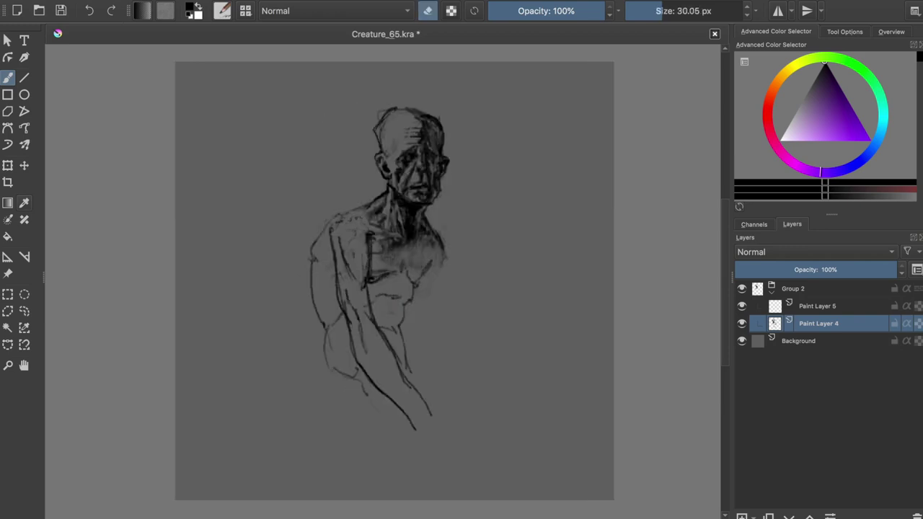
key("e")
left_click_drag(330, 237, 332, 271)
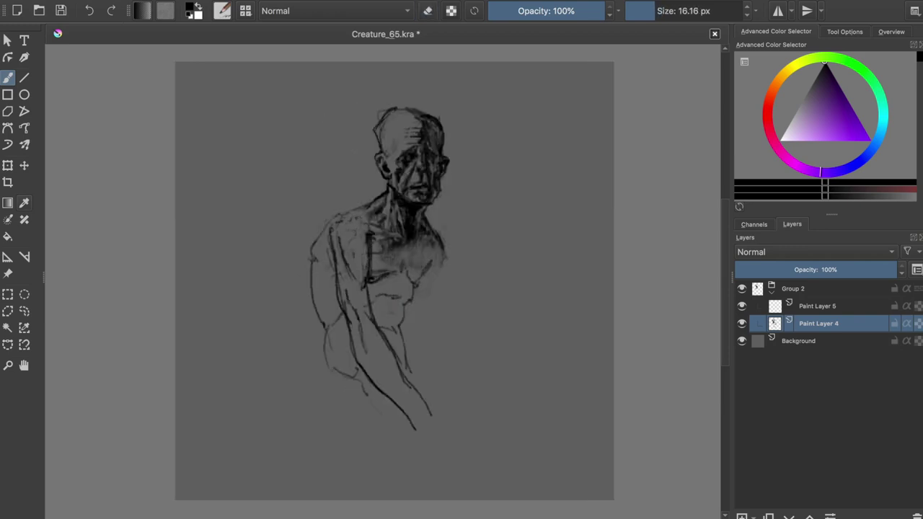
left_click_drag(353, 213, 369, 232)
Step: Erase faint strokes on the chest and save the drawing
key("e")
left_click_drag(353, 238, 339, 277)
key("ctrl+s")
mouse_move(368, 249)
left_mouse_down()
mouse_move(370, 280)
mouse_move(379, 259)
mouse_move(360, 278)
left_mouse_up()
key("e")
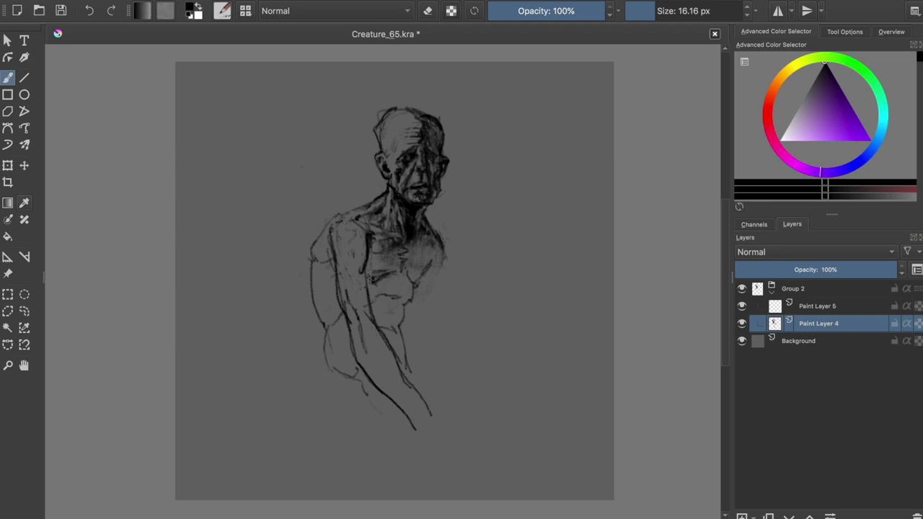
Step: Select the body strokes and shift them slightly to the right
key("t")
key("ctrl+a")
mouse_move(393, 273)
left_mouse_down()
mouse_move(404, 274)
mouse_move(404, 289)
mouse_move(403, 274)
left_mouse_up()
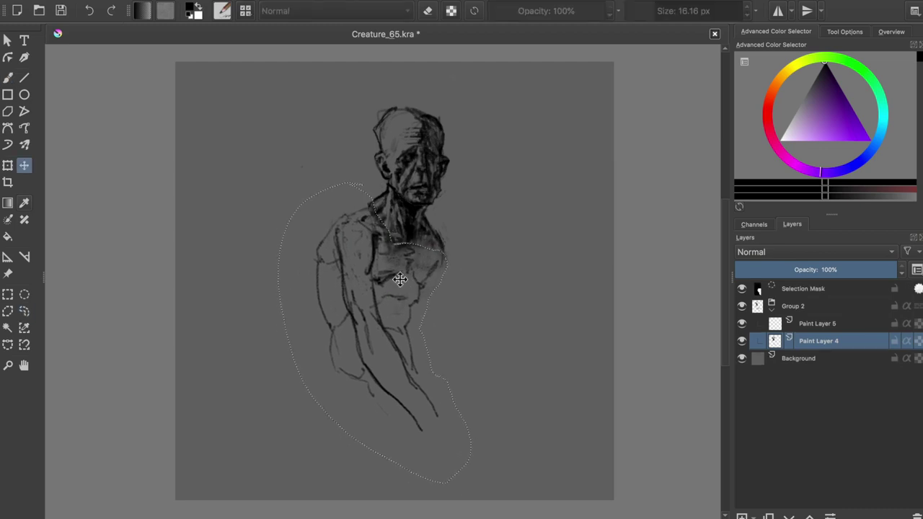
Step: Drop the moved body selection, return to the brush, and undo a trial head stroke
key("ctrl+shift+a")
key("m")
key("m")
key("b")
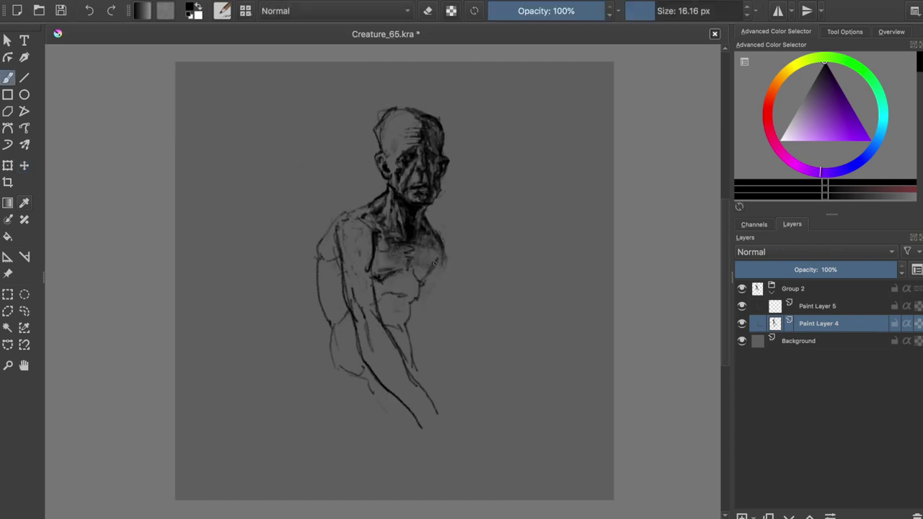
left_click_drag(375, 144, 450, 123)
key("ctrl+z")
Step: Try darkening the eyes and a lower-left torso curve, undoing both attempts
left_click_drag(409, 153, 433, 155)
key("ctrl+z")
mouse_move(335, 363)
left_mouse_down()
mouse_move(322, 416)
mouse_move(337, 428)
mouse_move(349, 499)
mouse_move(387, 407)
left_mouse_up()
key("ctrl+z")
Step: Attempt leg lines down to the canvas bottom, undoing the failed strokes
left_click_drag(414, 386, 416, 499)
key("ctrl+z")
left_click_drag(414, 357, 484, 499)
left_click_drag(382, 432, 441, 481)
key("ctrl+z")
key("ctrl+z")
key("ctrl+z")
key("ctrl+z")
Step: Redraw leg lines from the hip down and add short hip and thigh strokes
key("ctrl+z")
left_click_drag(334, 356, 346, 499)
left_click_drag(369, 402, 358, 499)
left_click_drag(377, 395, 401, 499)
Step: Draw the left horn from the canvas top with a small spike, undoing stray leg strokes
key("ctrl+z")
key("ctrl+z")
key("ctrl+z")
mouse_move(367, 336)
left_mouse_down()
mouse_move(404, 361)
mouse_move(432, 408)
left_mouse_up()
left_click_drag(469, 174, 447, 270)
key("ctrl+z")
left_click_drag(364, 64, 386, 129)
key("ctrl+z")
key("ctrl+z")
mouse_move(366, 63)
left_mouse_down()
mouse_move(389, 137)
mouse_move(382, 148)
left_mouse_up()
key("ctrl+z")
key("ctrl+z")
mouse_move(378, 83)
left_mouse_down()
mouse_move(374, 155)
mouse_move(402, 144)
left_mouse_up()
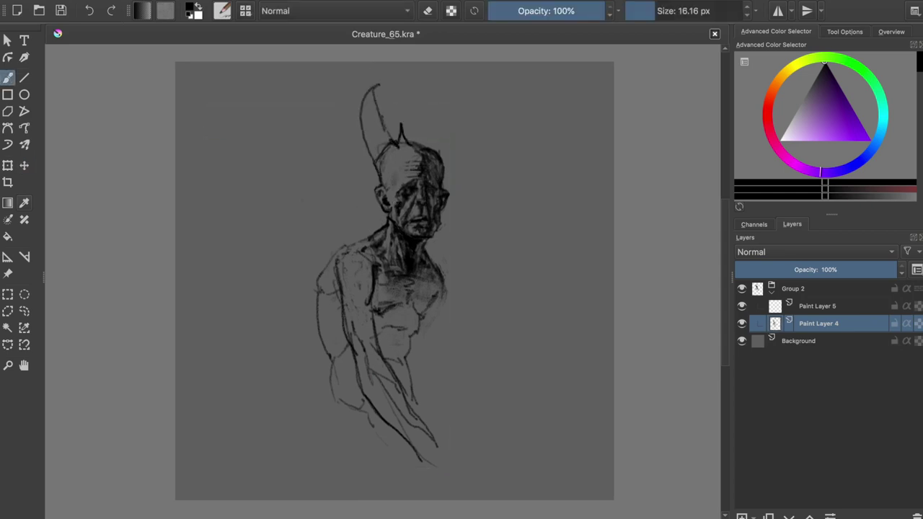
Step: Draw the right horn and shade both horn interiors and the two small spikes
left_click_drag(441, 86, 445, 177)
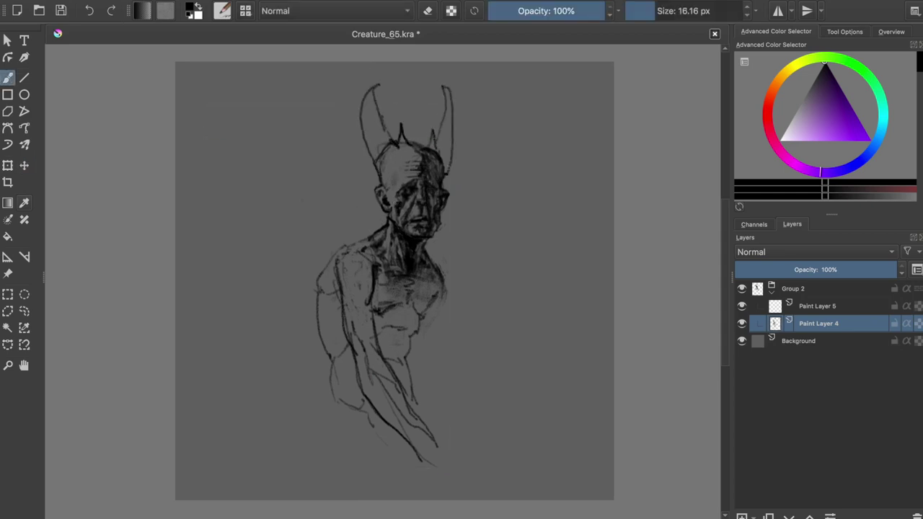
left_click_drag(367, 93, 385, 151)
left_click_drag(379, 108, 374, 120)
left_click_drag(450, 87, 444, 172)
mouse_move(451, 128)
left_mouse_down()
mouse_move(448, 167)
mouse_move(433, 134)
left_mouse_up()
left_click_drag(403, 146, 401, 130)
Step: Lighten the right horn tip with the eraser and shade the left spike's base
key("e")
left_click_drag(444, 85, 447, 95)
key("e")
left_click_drag(393, 149, 391, 158)
key("e")
key("e")
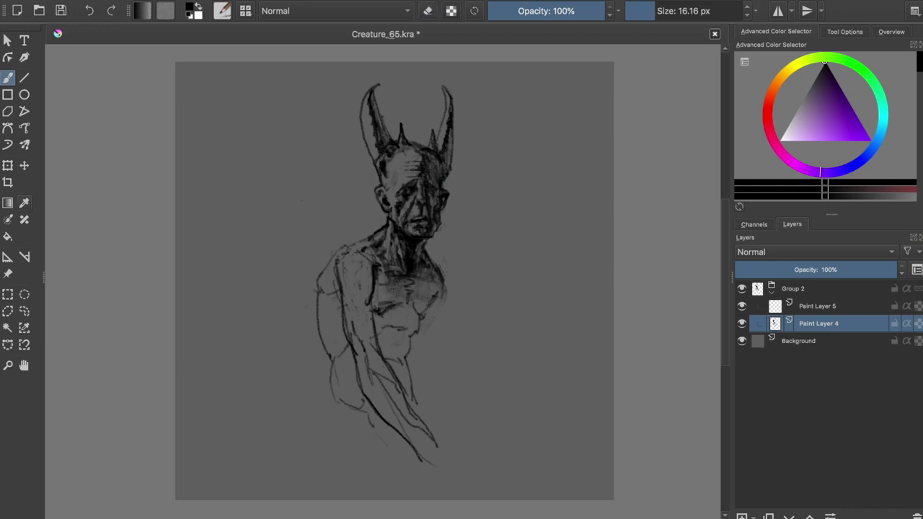
key("e")
key("e")
key("m")
key("m")
key("e")
key("e")
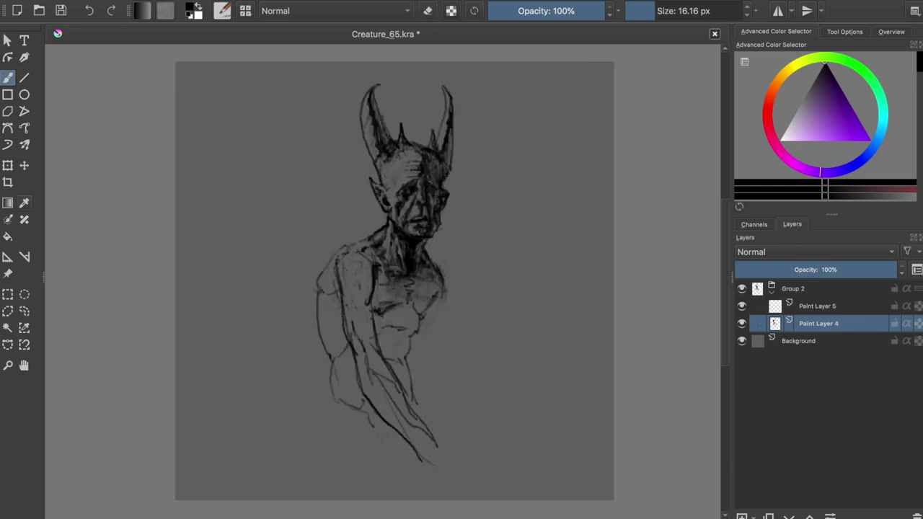
key("e")
key("e")
Step: Save the drawing and sketch lower-body lines to the canvas bottom, undoing the lower-left try
key("m")
key("m")
key("ctrl+s")
left_click_drag(334, 398, 368, 498)
left_click_drag(380, 424, 426, 499)
left_click_drag(412, 399, 506, 499)
mouse_move(333, 382)
left_mouse_down()
mouse_move(340, 458)
mouse_move(397, 498)
left_mouse_up()
key("ctrl+z")
key("ctrl+z")
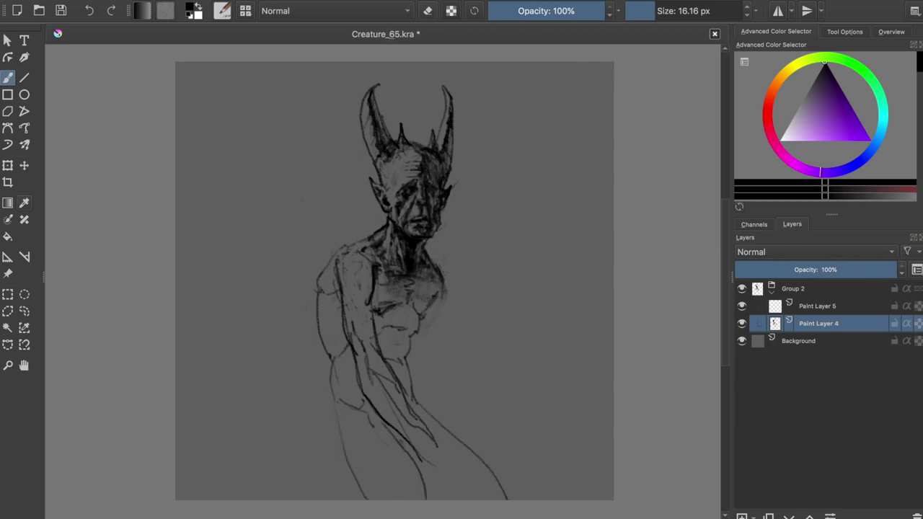
Step: Undo the lower-body strokes, drop the selection, and redraw the lower-left body lines
key("ctrl+z")
key("ctrl+z")
key("ctrl+z")
key("t")
key("ctrl+a")
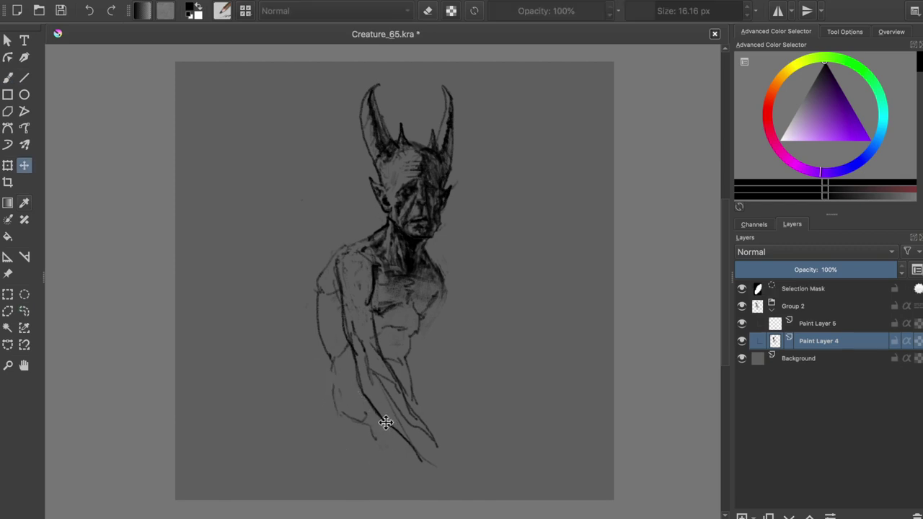
key("ctrl+shift+a")
key("b")
left_click_drag(346, 352, 327, 421)
left_click_drag(326, 366, 345, 488)
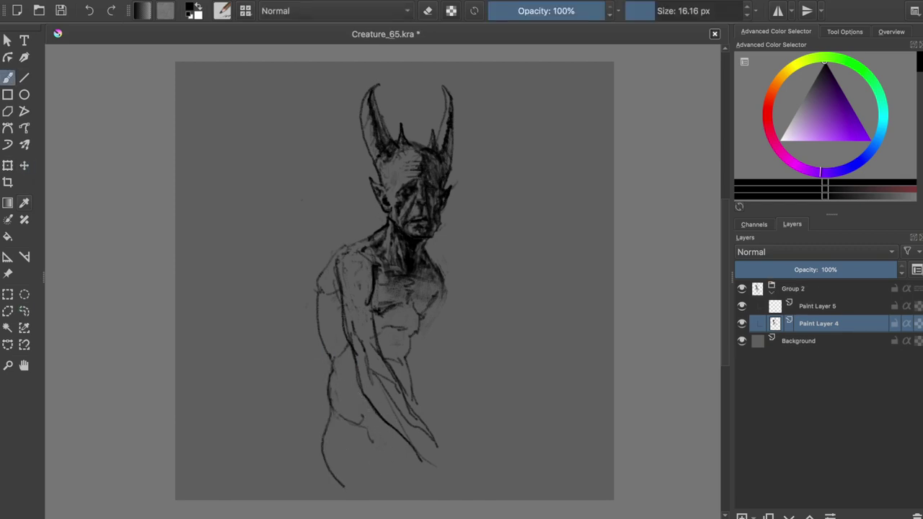
Step: Erase small marks at the mouth to lighten it
key("e")
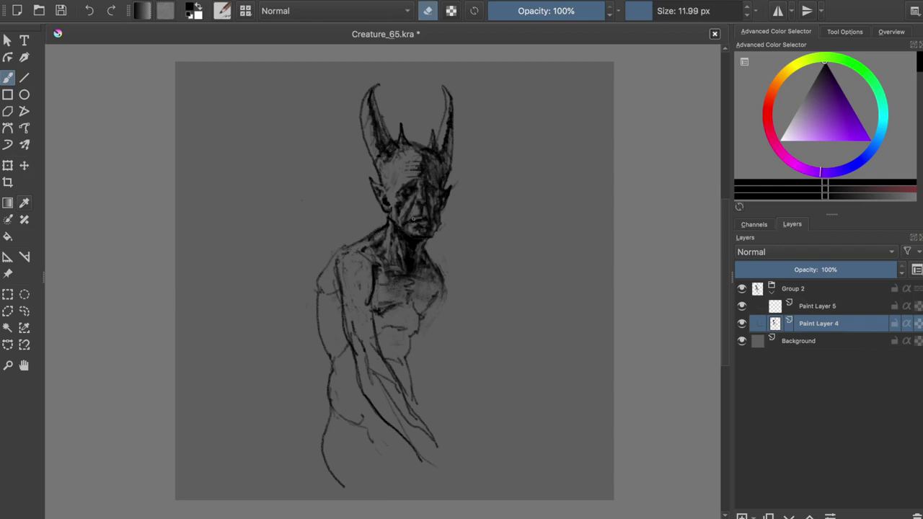
left_click_drag(411, 220, 419, 218)
key("m")
key("m")
key("e")
Step: Enlarge the brush to about 22 px and shade diagonally along the shoulder, arm and chest
key("bracketright")
mouse_move(369, 301)
left_mouse_down()
mouse_move(364, 270)
mouse_move(368, 331)
mouse_move(366, 287)
left_mouse_up()
mouse_move(361, 322)
left_mouse_down()
mouse_move(369, 351)
mouse_move(440, 451)
left_mouse_up()
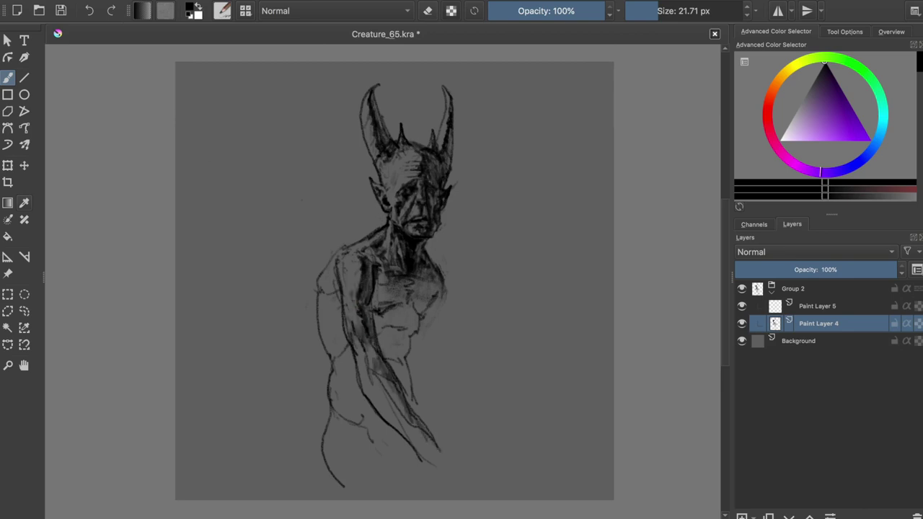
left_click_drag(378, 374, 411, 425)
left_click_drag(369, 340, 411, 421)
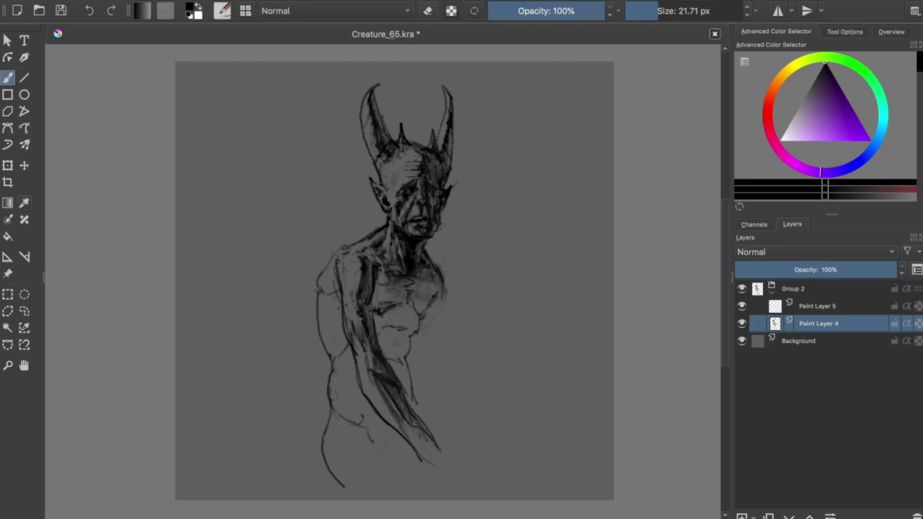
Step: In the mirrored view, add light shading on the shoulder, upper arm and chest
key("m")
left_click_drag(441, 280, 427, 297)
left_click_drag(422, 342, 421, 359)
mouse_move(389, 313)
left_mouse_down()
mouse_move(359, 332)
mouse_move(376, 356)
mouse_move(356, 390)
left_mouse_up()
Step: Shade the chest, zoom in, and erase a light line across the mouth
left_click_drag(341, 279, 342, 297)
key("m")
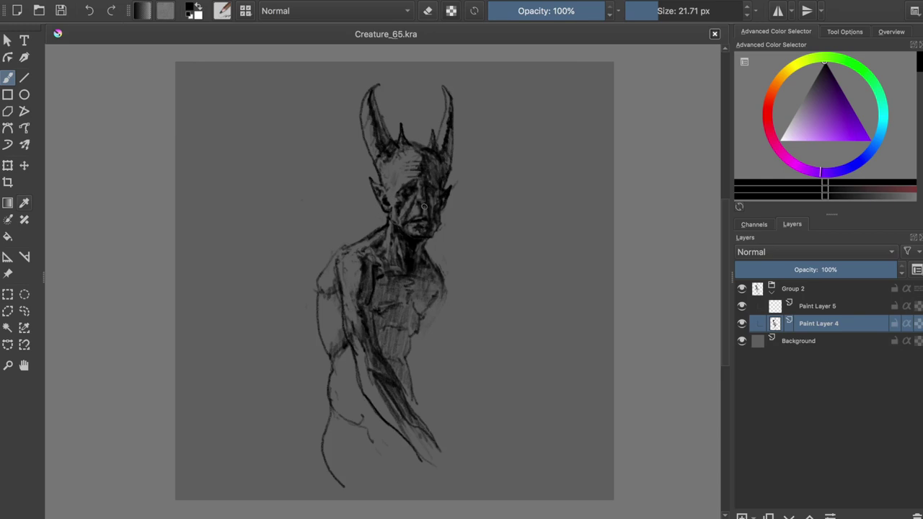
scroll(424, 207, "up", 3)
key("e")
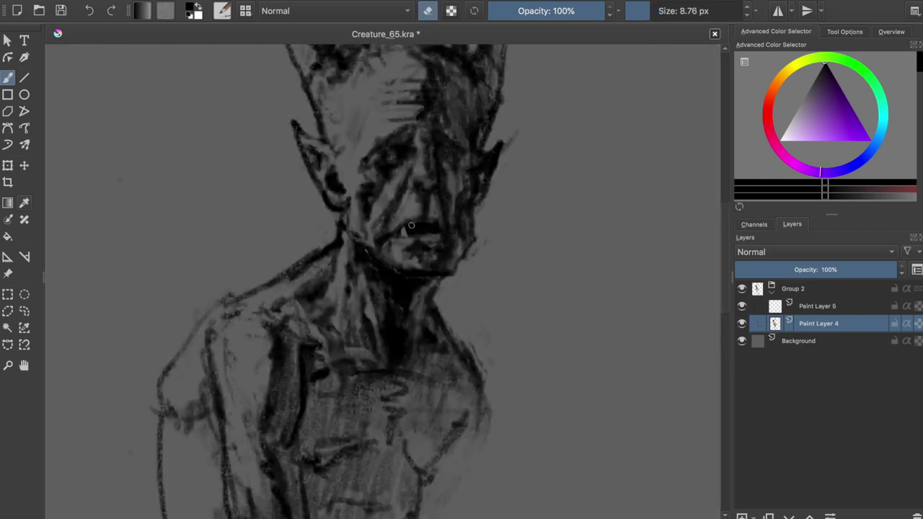
left_click_drag(425, 227, 428, 229)
key("e")
key("bracketleft")
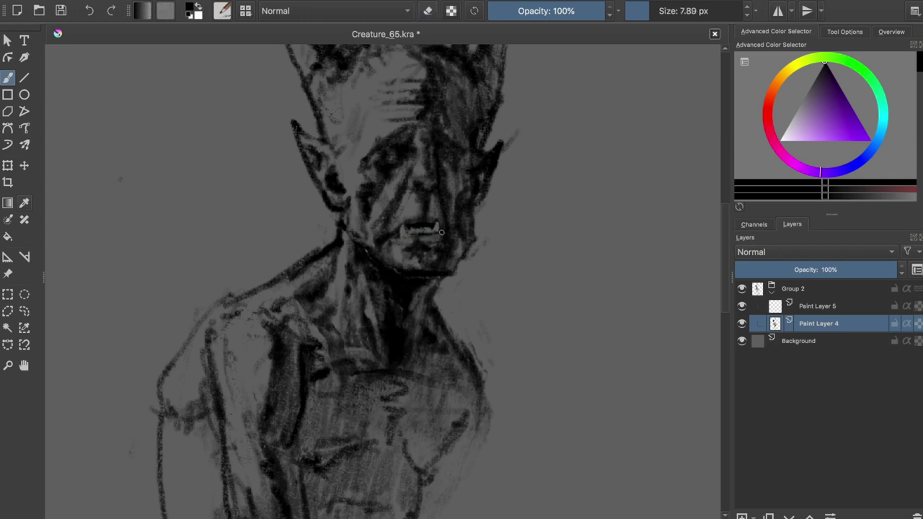
Step: Erase another light line across the mouth with the brush shrunk to about 9 px
scroll(437, 209, "down", 3)
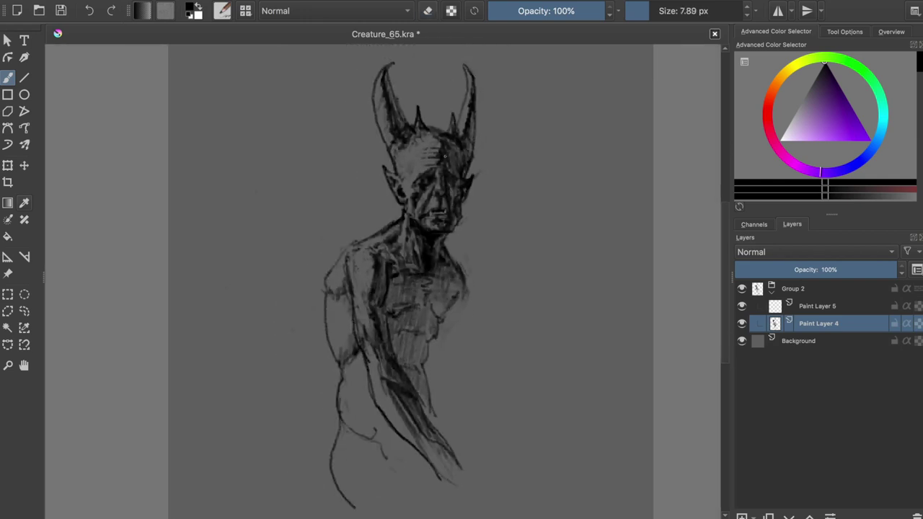
scroll(444, 155, "up", 3)
key("e")
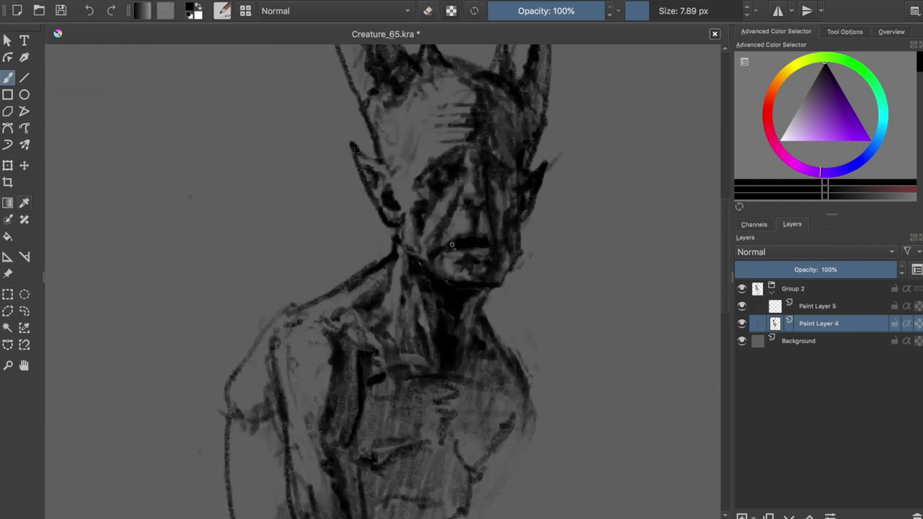
left_click_drag(457, 245, 481, 241)
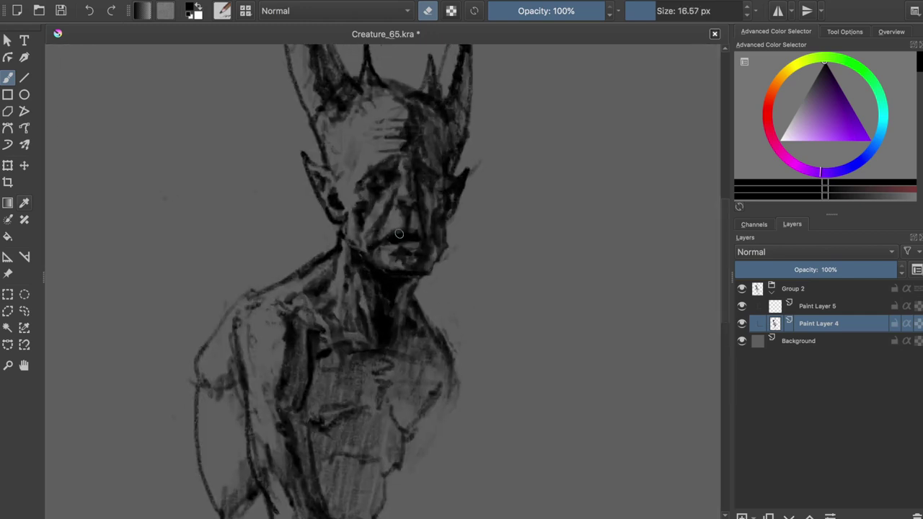
left_click_drag(419, 238, 390, 240)
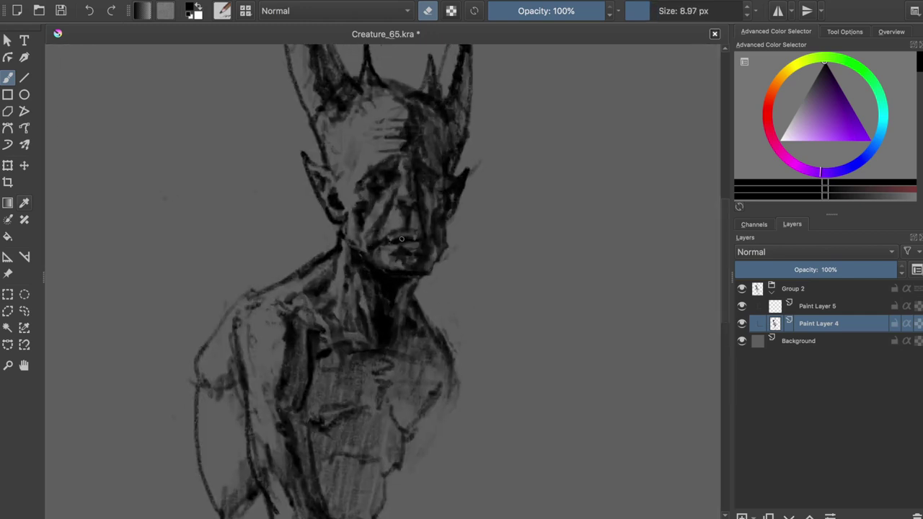
key("e")
Step: Check the whole canvas, then add short strokes at the lower torso
key("2")
scroll(382, 282, "up", 5)
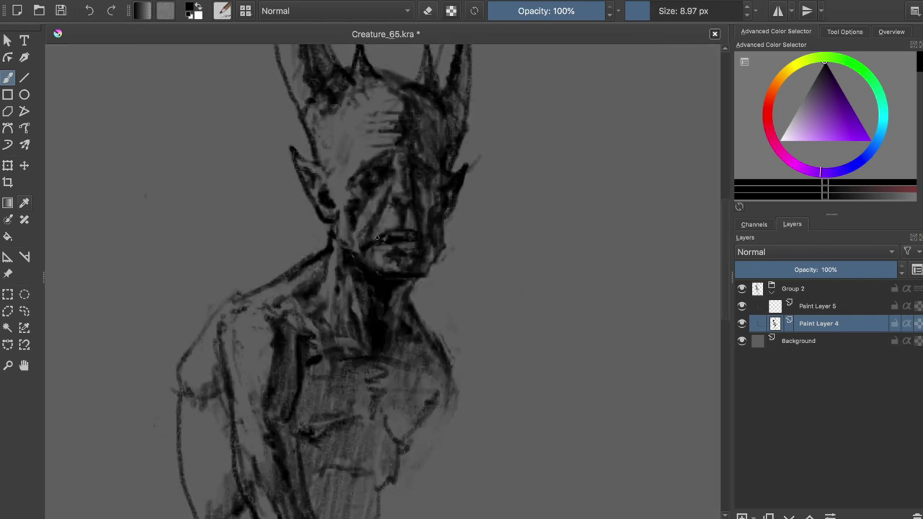
scroll(382, 241, "down", 2)
scroll(434, 185, "up", 2)
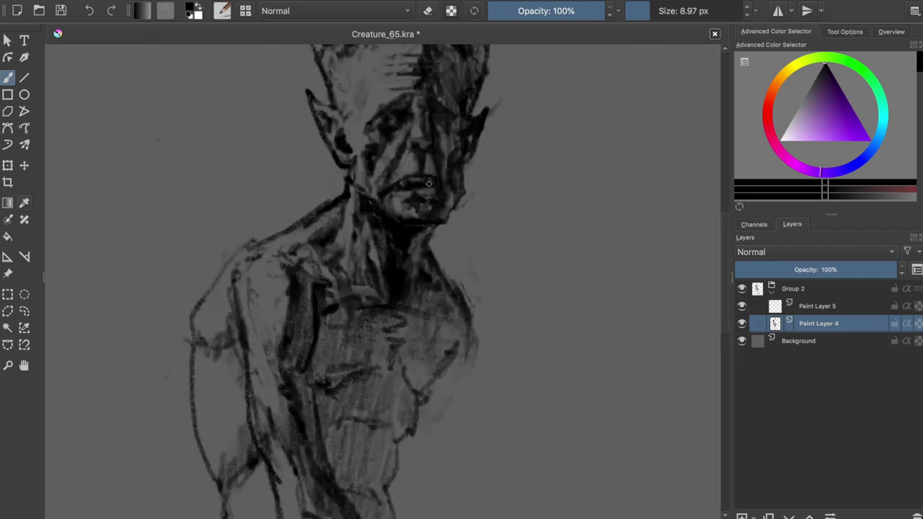
key("e")
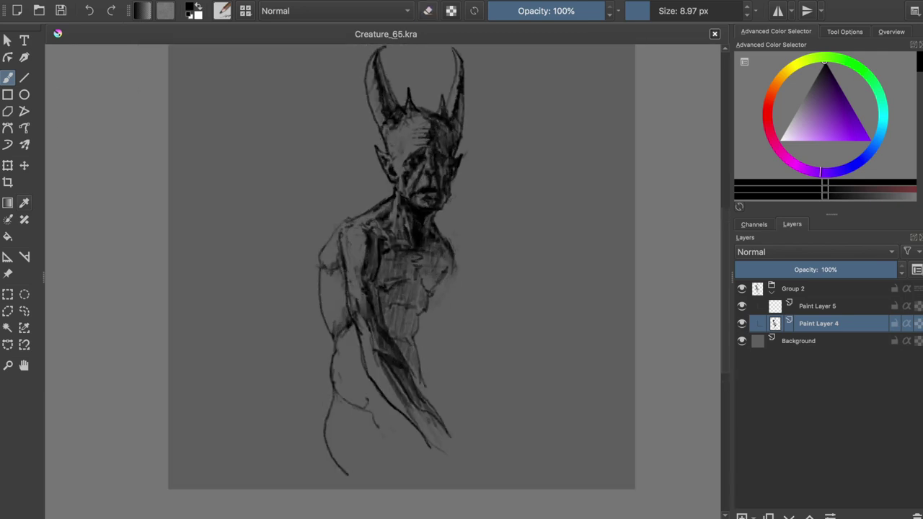
left_click_drag(416, 429, 395, 452)
key("bracketright")
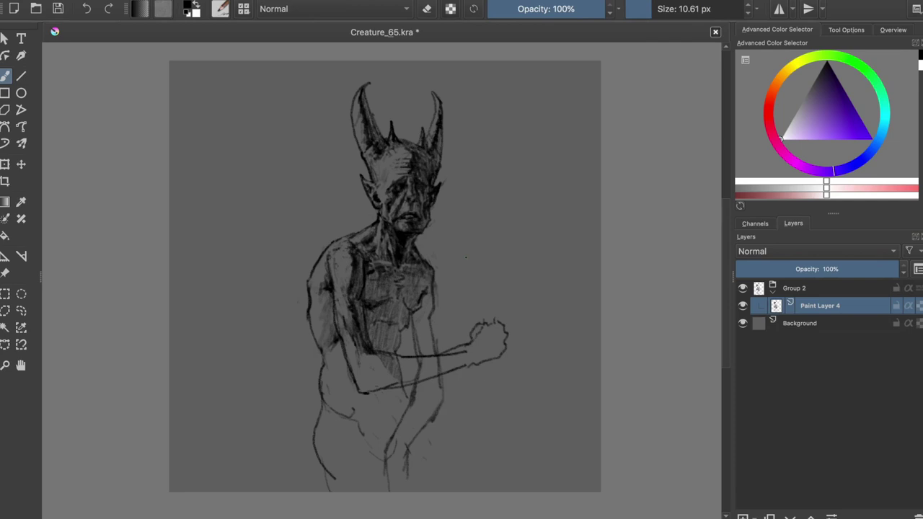
Step: Erase the old lower leg lines with a larger eraser
key("e")
left_click_drag(404, 390, 389, 483)
mouse_move(420, 360)
left_mouse_down()
mouse_move(416, 374)
mouse_move(396, 383)
left_mouse_up()
key("e")
Step: Draw dark torso strokes, lighten some with the eraser, and add more
mouse_move(415, 311)
left_mouse_down()
mouse_move(418, 357)
mouse_move(429, 357)
mouse_move(427, 288)
mouse_move(421, 354)
left_mouse_up()
left_click_drag(425, 292, 423, 336)
key("e")
left_click_drag(425, 287, 423, 317)
left_click_drag(423, 319, 430, 349)
key("e")
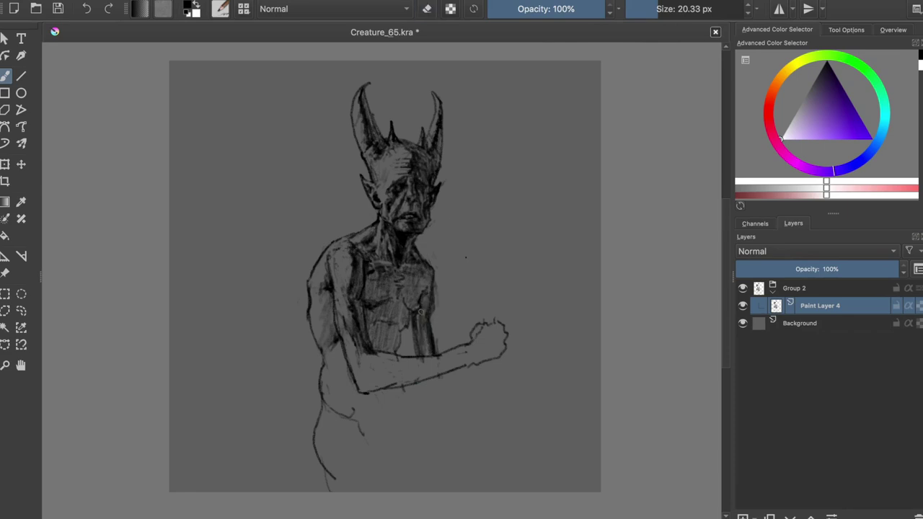
mouse_move(418, 310)
left_mouse_down()
mouse_move(421, 351)
mouse_move(395, 357)
left_mouse_up()
Step: Save, check proportions in the mirrored view, and undo trial strokes below the arm
key("ctrl+s")
key("m")
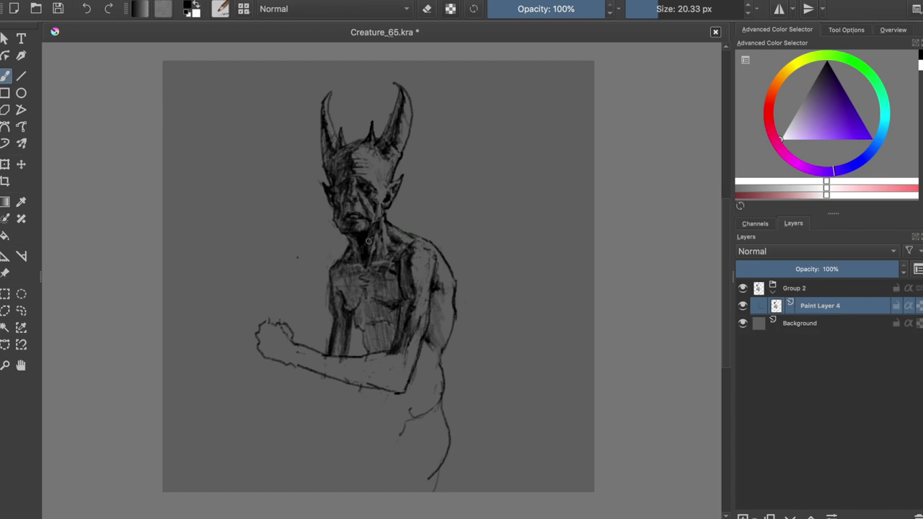
key("m")
key("[")
left_click_drag(441, 377, 490, 459)
left_click_drag(480, 426, 507, 458)
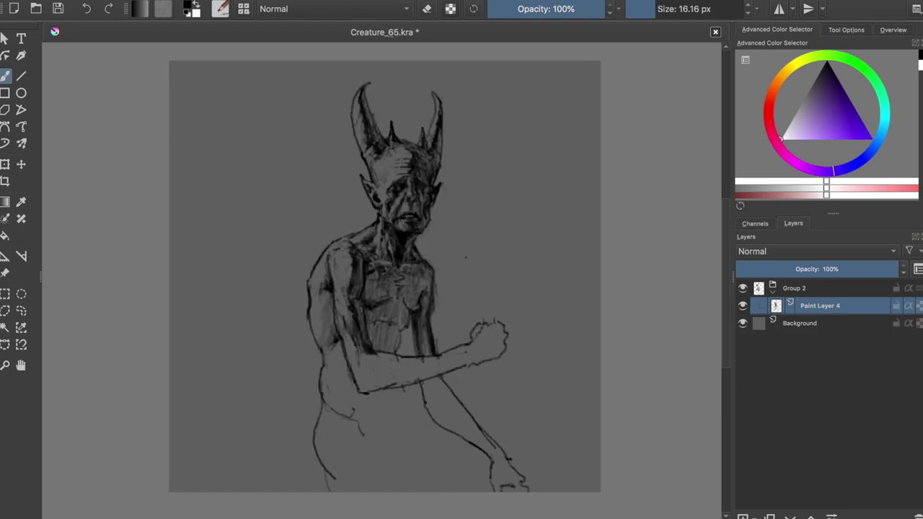
key("ctrl+z")
key("ctrl+z")
key("ctrl+z")
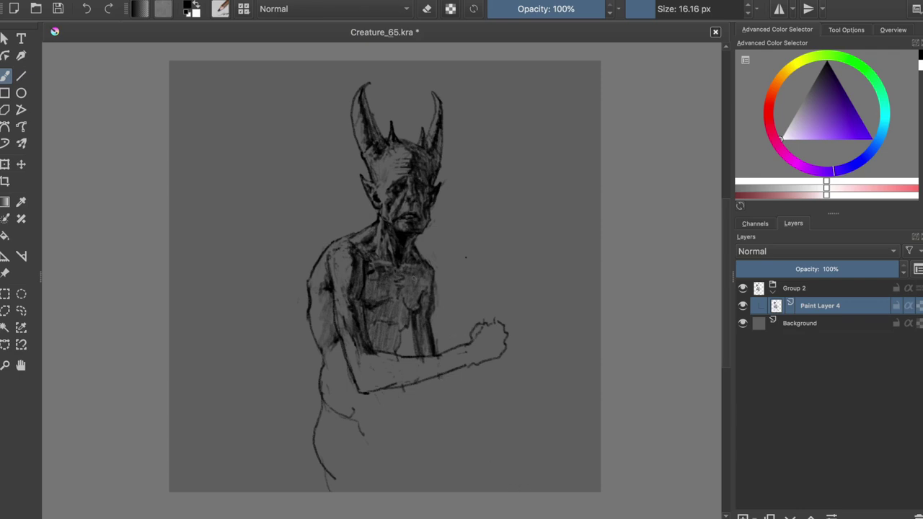
Step: Draw a staff through the fist topped with trident prongs, then undo it
left_click_drag(484, 115, 487, 328)
left_click_drag(491, 147, 491, 327)
mouse_move(484, 362)
left_mouse_down()
mouse_move(483, 491)
mouse_move(492, 492)
left_mouse_up()
left_click_drag(466, 66, 487, 144)
left_click_drag(492, 62, 492, 148)
left_click_drag(518, 70, 495, 160)
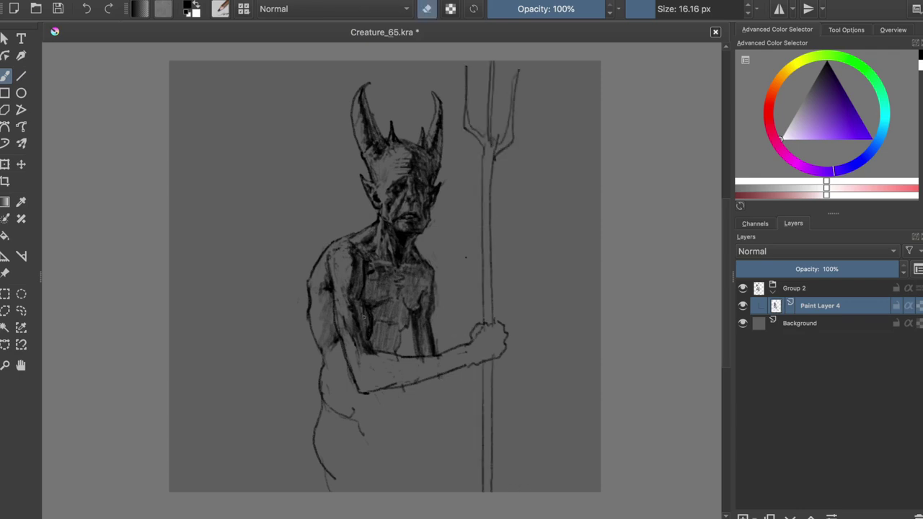
key("m")
key("ctrl+z")
key("ctrl+z")
key("ctrl+z")
Step: Try a long diagonal staff, undo it, and draw a curve from hip toward knee
key("ctrl+z")
key("ctrl+z")
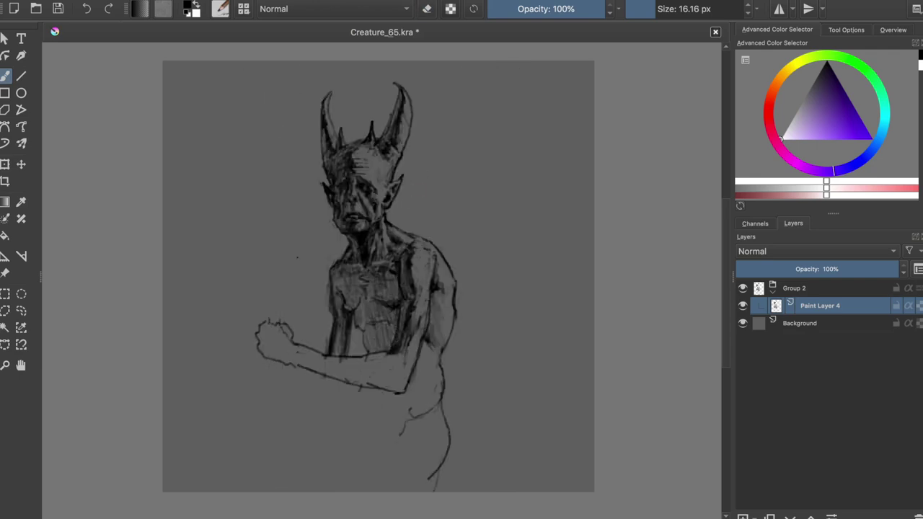
left_click_drag(270, 321, 325, 62)
key("ctrl+z")
key("ctrl+z")
key("m")
left_click_drag(402, 405, 524, 492)
Step: Draw the thigh forward from the hip, the lower leg to the canvas bottom, and knee strokes
left_click_drag(391, 457, 481, 459)
left_click_drag(377, 448, 384, 491)
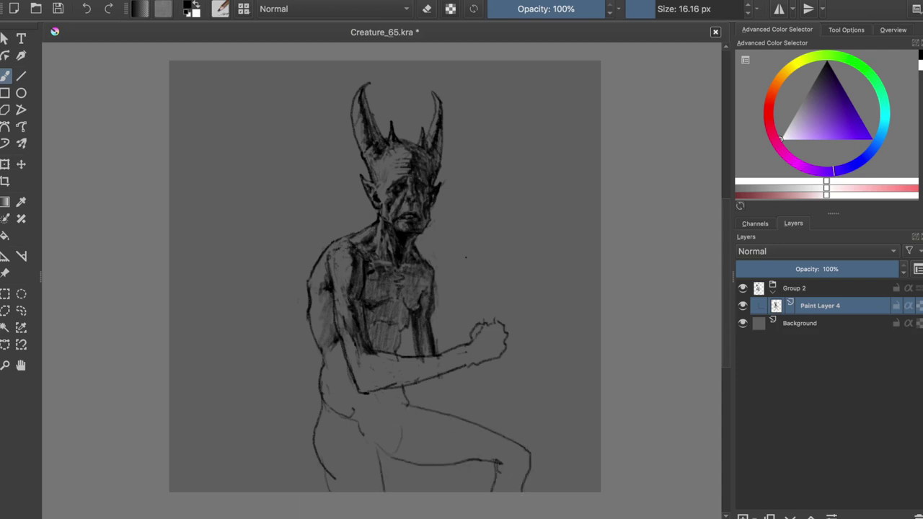
left_click_drag(400, 431, 389, 453)
left_click_drag(382, 455, 490, 457)
mouse_move(433, 455)
left_mouse_down()
mouse_move(490, 490)
mouse_move(502, 473)
mouse_move(493, 480)
left_mouse_up()
key("e")
key("e")
Step: Rework the thigh and knee contours, then mirror the view to check the pose
left_click_drag(440, 461, 499, 467)
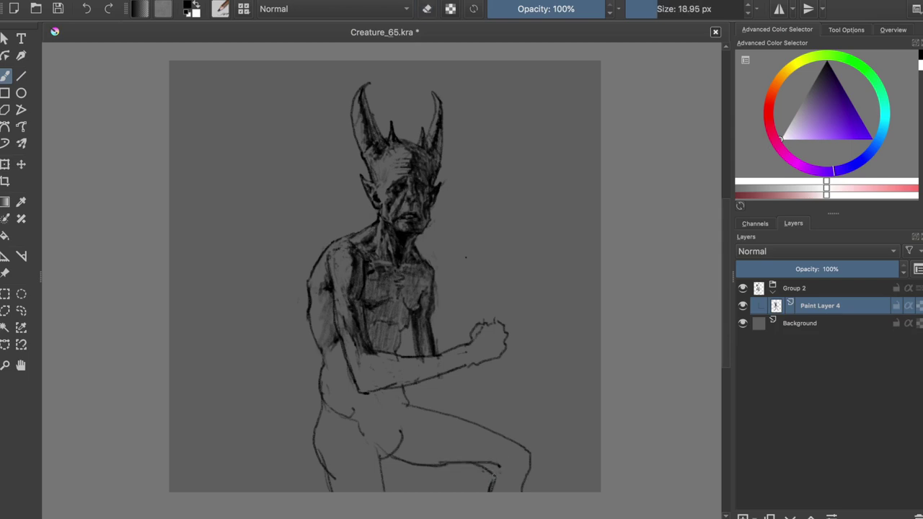
left_click_drag(450, 437, 507, 463)
left_click_drag(424, 426, 462, 443)
left_click_drag(405, 429, 457, 457)
left_click_drag(401, 407, 397, 430)
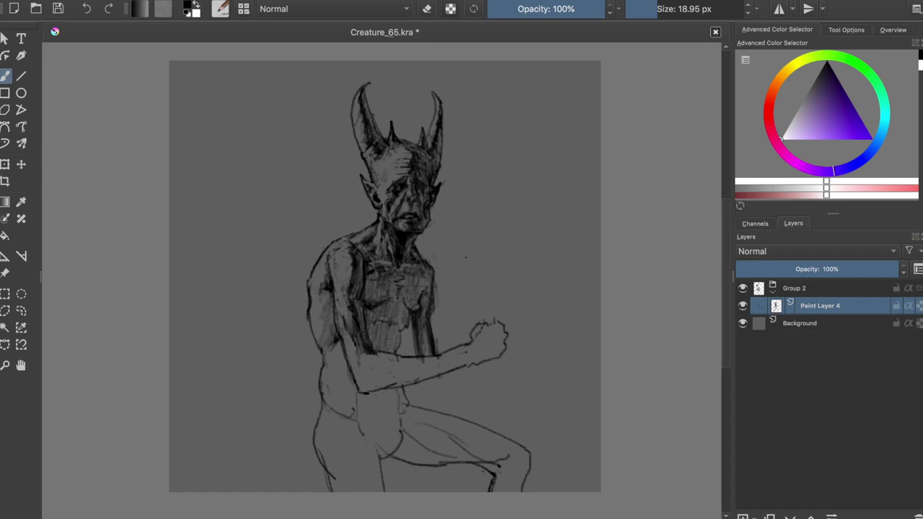
key("m")
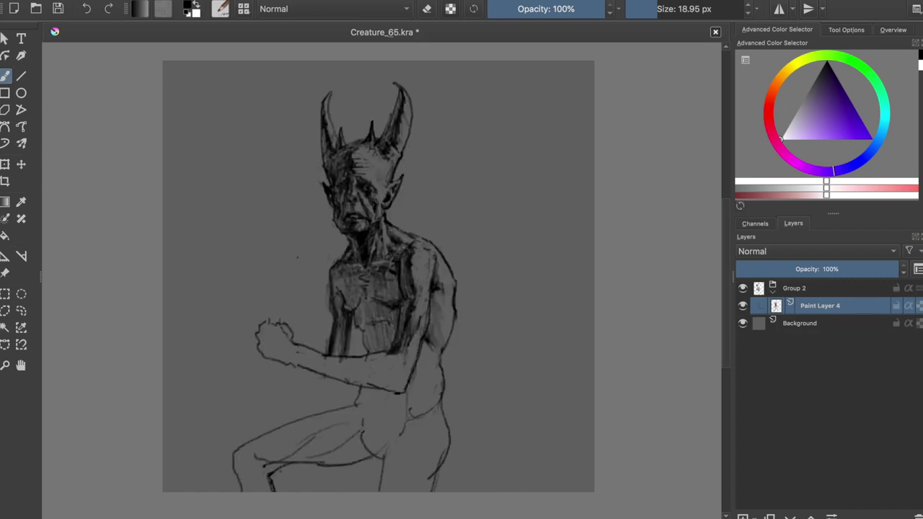
key("m")
Step: Draw the lower left leg line and erase a small stray stroke
left_click_drag(329, 450, 336, 492)
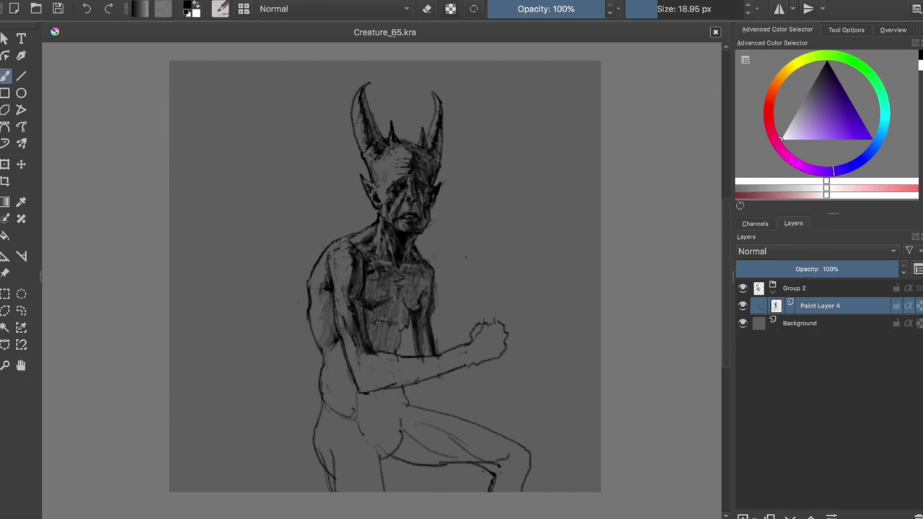
key("e")
left_click_drag(401, 388, 408, 406)
key("e")
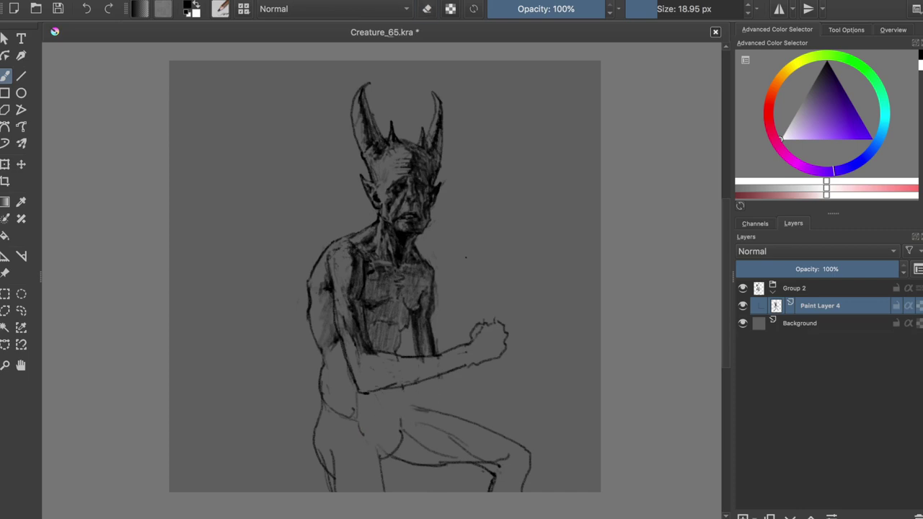
Step: In the mirrored view, add vertical strokes along the lower torso and legs
key("m")
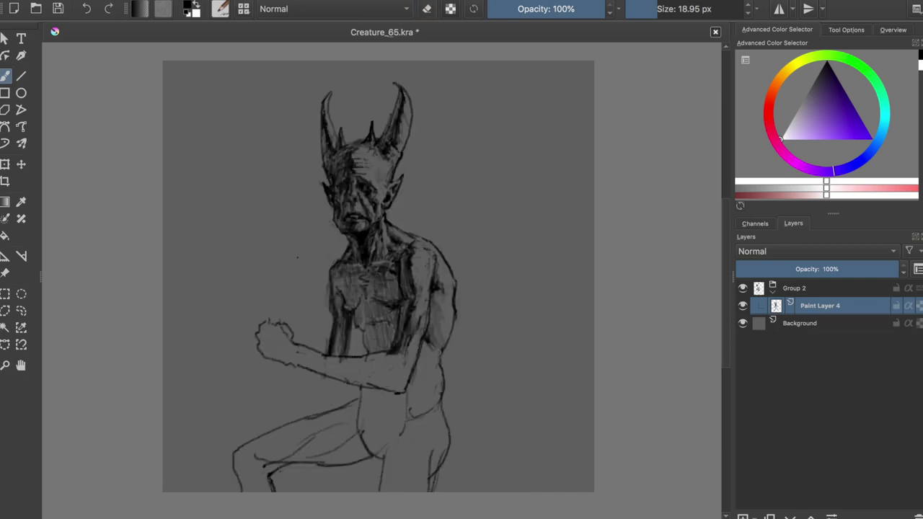
left_click_drag(311, 375, 326, 483)
mouse_move(342, 381)
left_mouse_down()
mouse_move(345, 462)
mouse_move(324, 489)
left_mouse_up()
left_click_drag(344, 441, 354, 491)
Step: Erase part of the lower-leg strokes with a large eraser, restore the view and save
key("e")
left_click_drag(332, 407, 343, 411)
left_click_drag(339, 443, 333, 467)
key("m")
key("ctrl+s")
Step: On a new layer, draw a straight vertical staff line from top to canvas bottom
key("bracketleft")
key("bracketleft")
key("Insert")
key("e")
left_click_drag(486, 65, 486, 491)
Step: Thicken the staff by duplicating the line, shifting it right and merging the copy
key("ctrl+j")
key("t")
left_click_drag(512, 271, 519, 270)
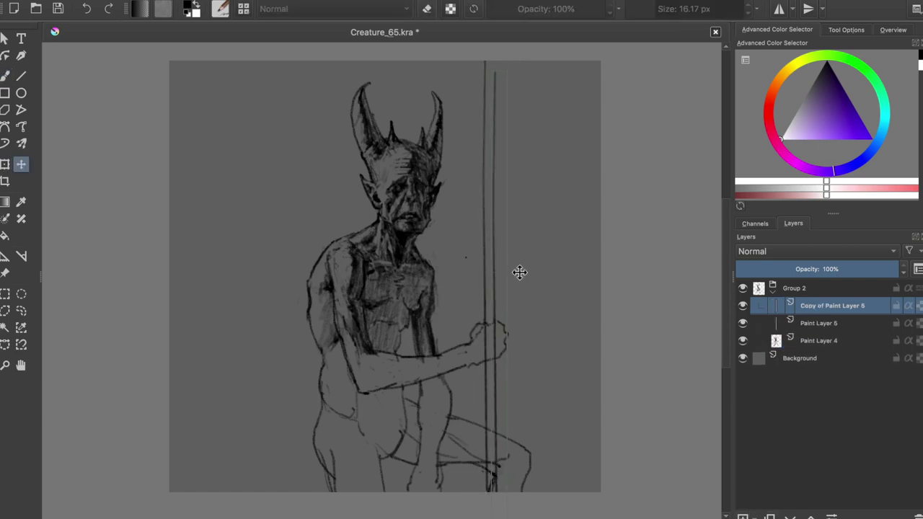
key("ctrl+e")
key("b")
Step: Erase the staff where it crosses the hand, mirror the view and save
key("e")
mouse_move(485, 328)
left_mouse_down()
mouse_move(486, 359)
mouse_move(493, 353)
left_mouse_up()
key("m")
key("ctrl+s")
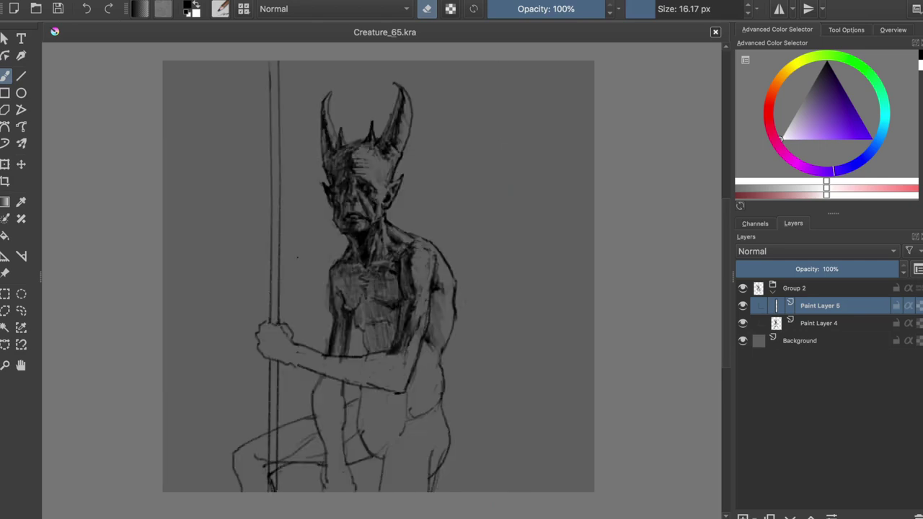
Step: On Paint Layer 4, erase part of the staff bottom and save
left_click(819, 323)
left_click_drag(272, 470, 272, 490)
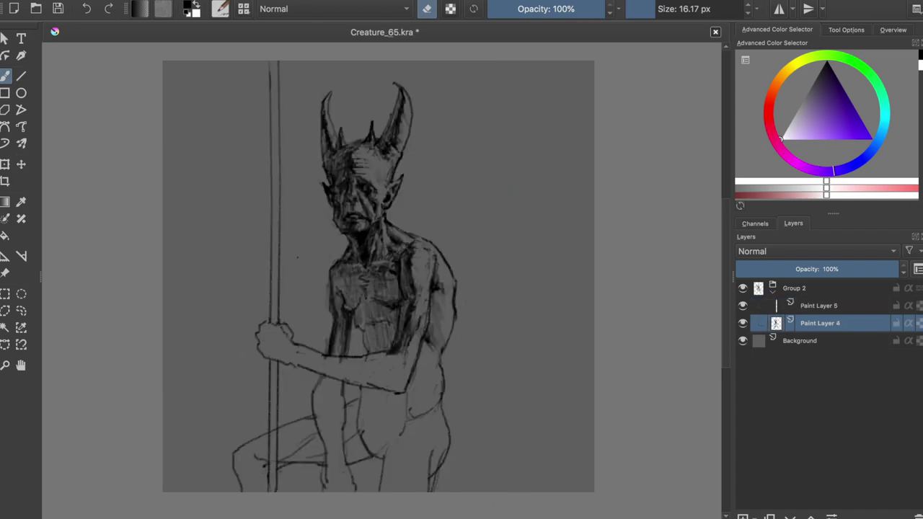
key("m")
key("ctrl+s")
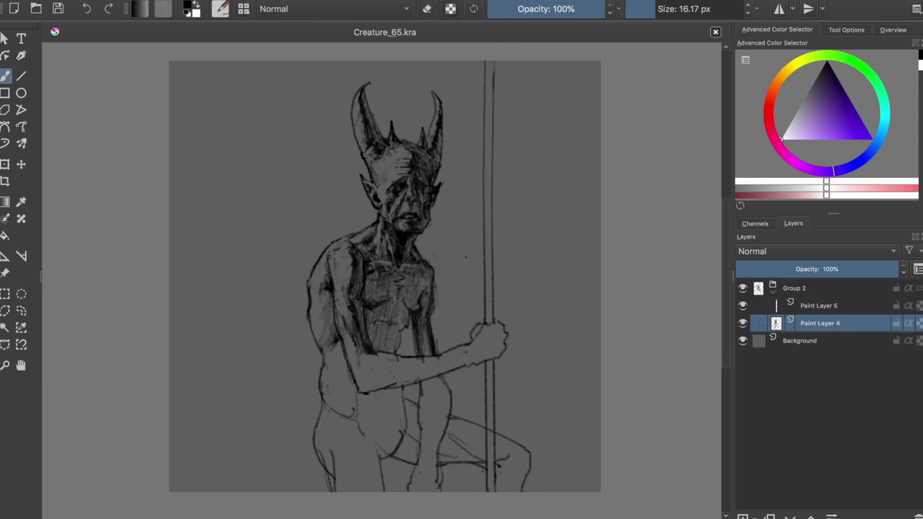
Step: Transform the hand left off the pole and move the staff into the grip
key("ctrl+t")
left_click_drag(505, 391, 490, 391)
mouse_move(531, 310)
left_mouse_down()
mouse_move(502, 325)
mouse_move(516, 325)
left_mouse_up()
key("Return")
left_click(784, 306)
key("t")
Step: Return to Paint Layer 4 and add a short stroke on the knee
key("b")
key("m")
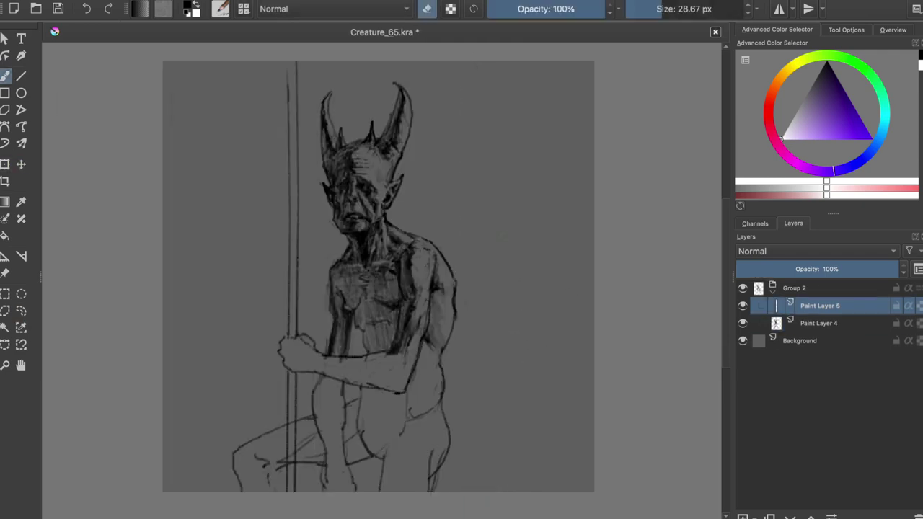
key("m")
key("Page_Down")
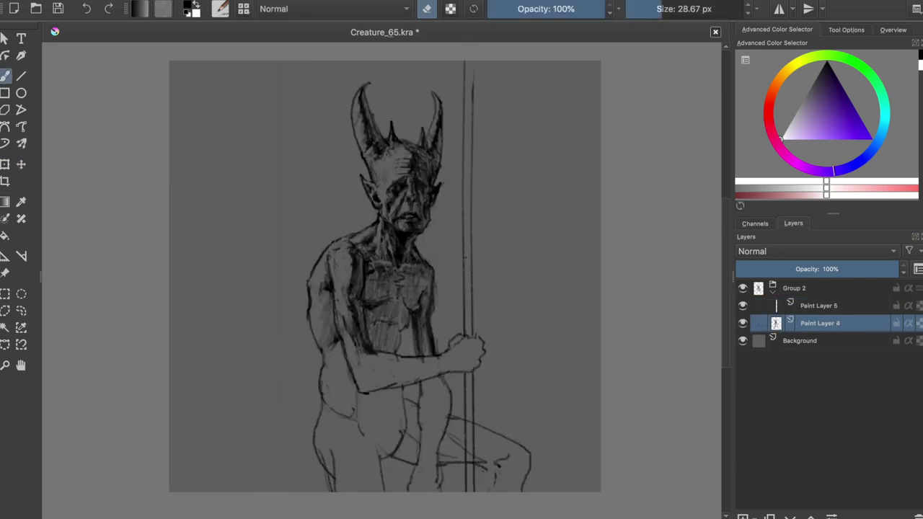
key("bracketleft")
left_click_drag(495, 466, 516, 457)
Step: Lighten the dark marks near the hand with a small eraser
key("e")
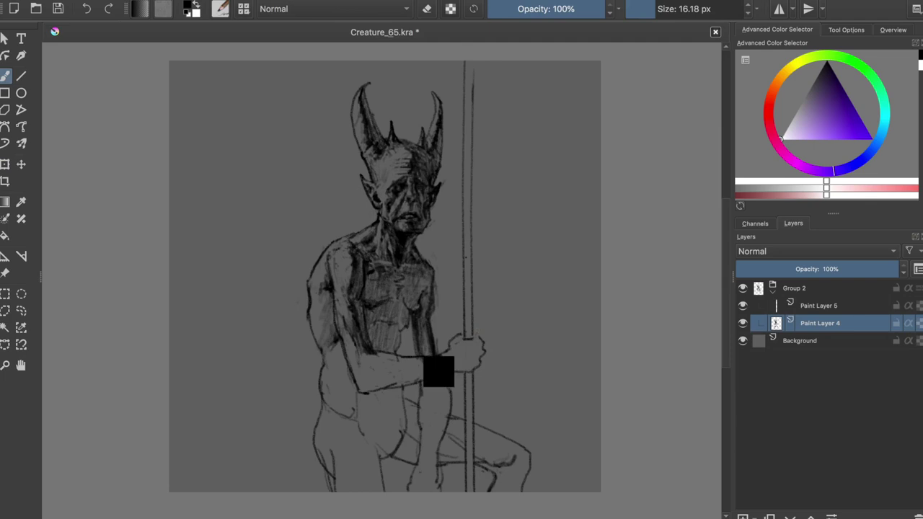
key("e")
left_click_drag(480, 338, 484, 347)
key("e")
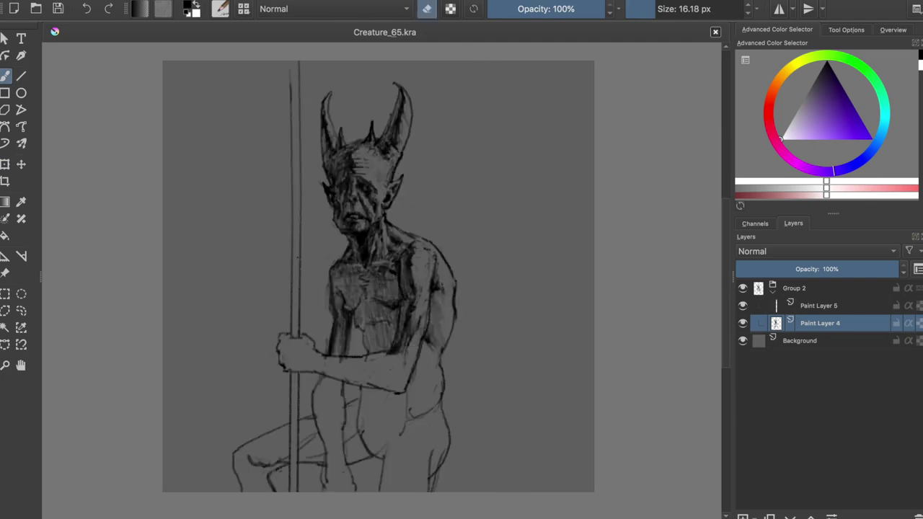